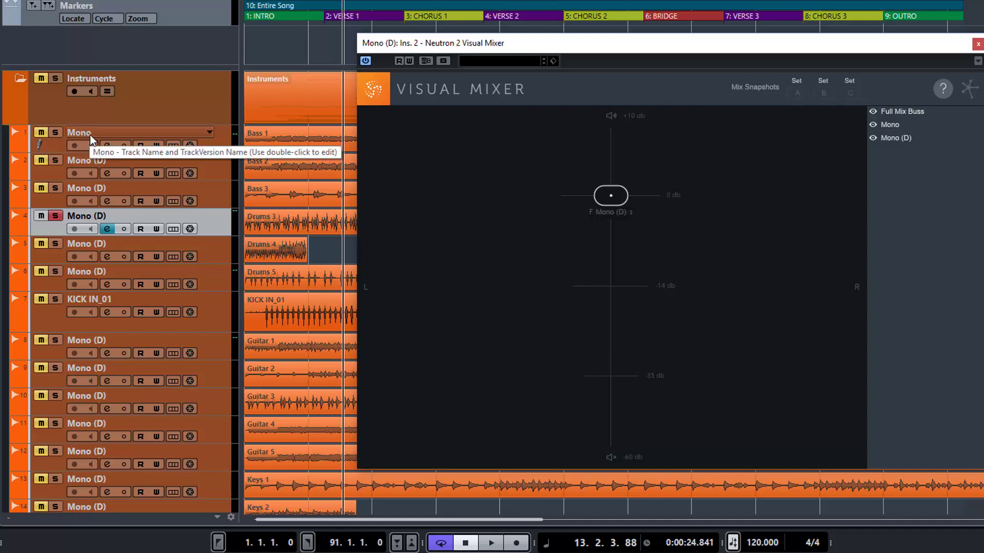
Step: Check the channel inserts of the Bass 1 track and solo that track
left_click(105, 146)
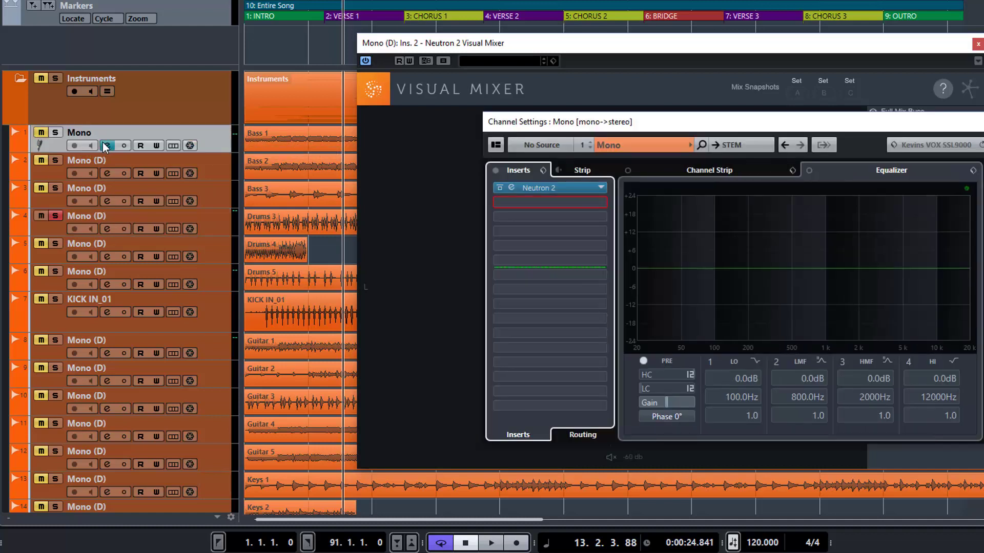
left_click(56, 133)
left_click(108, 146)
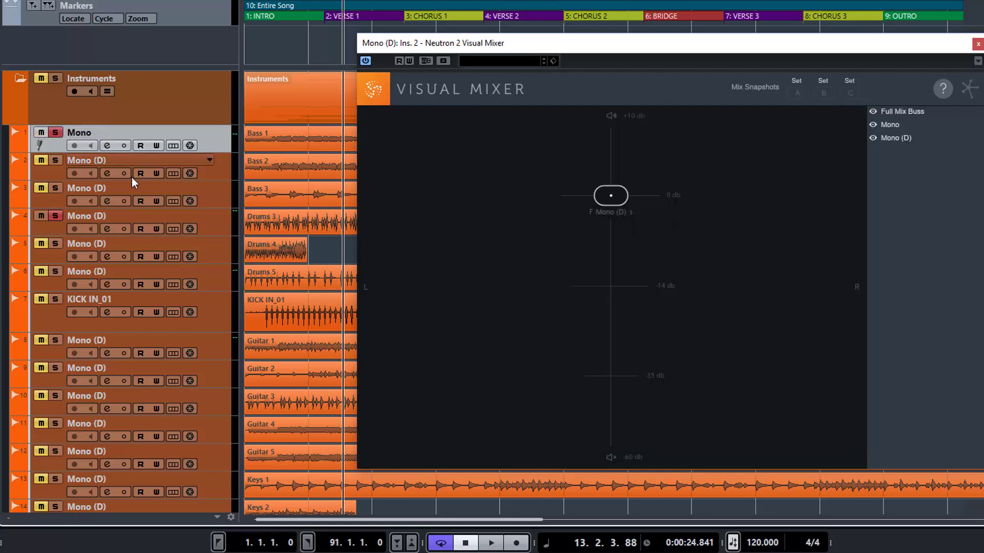
Step: Examine the channel inserts of the Drums 3 track and the Drums 4 track below it
left_click(60, 216)
left_click(107, 229)
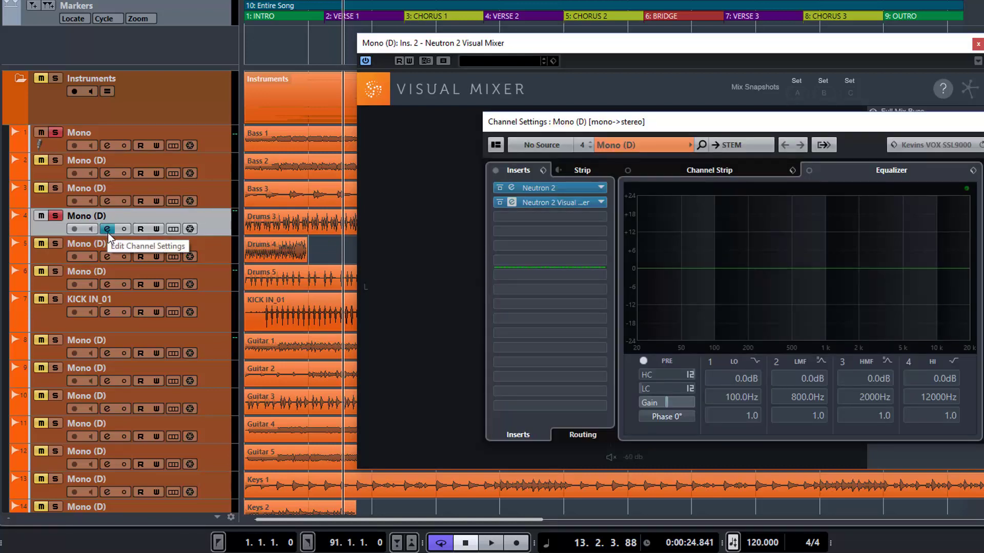
left_click(226, 142)
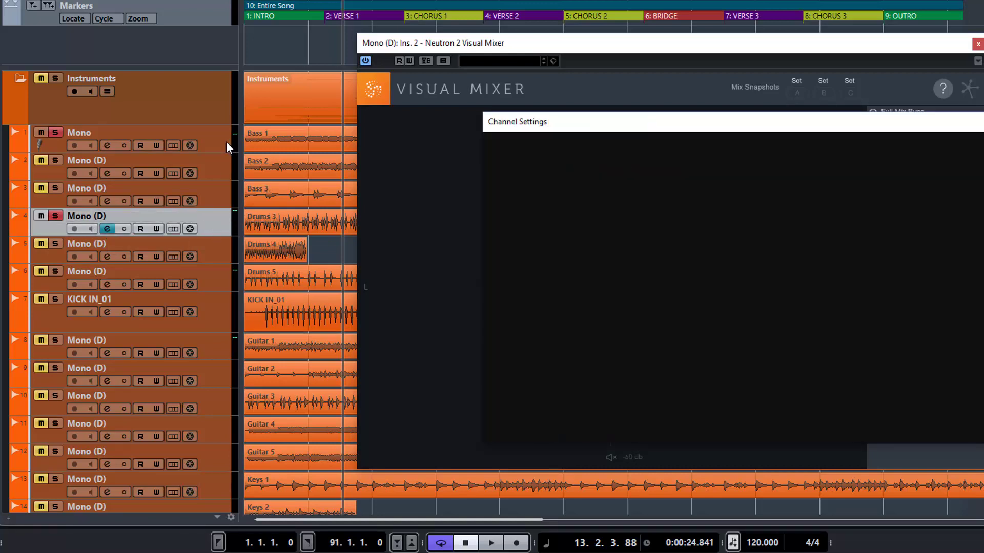
left_click(212, 258)
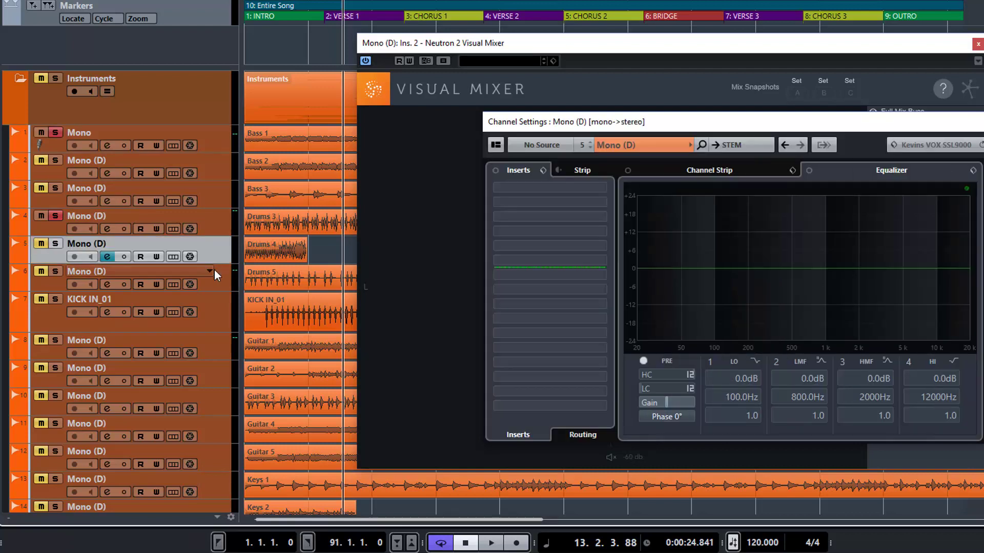
Step: Solo the Guitar 1 track and load Neutron 2 in its first insert slot in place of the UAD plug-in
left_click(54, 339)
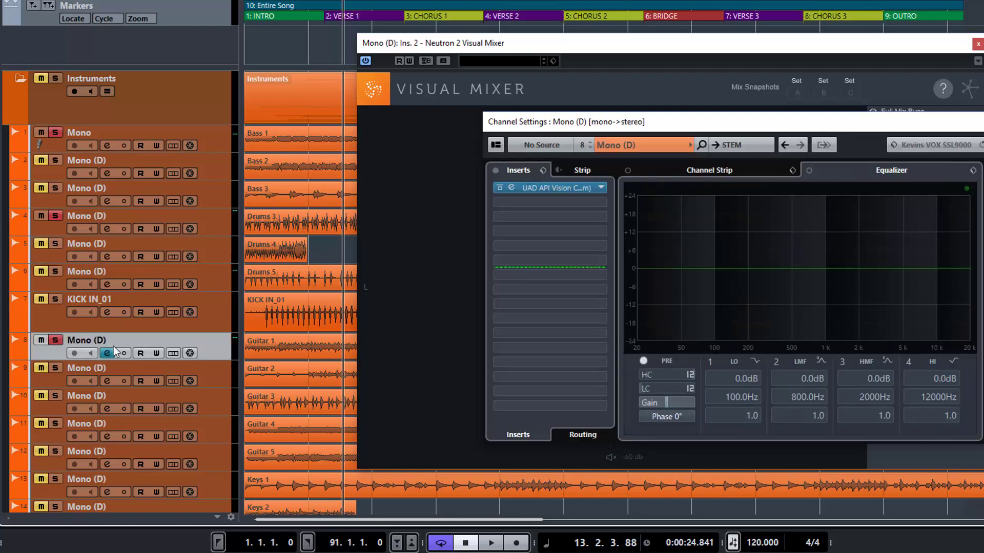
left_click(601, 187)
type("neutr")
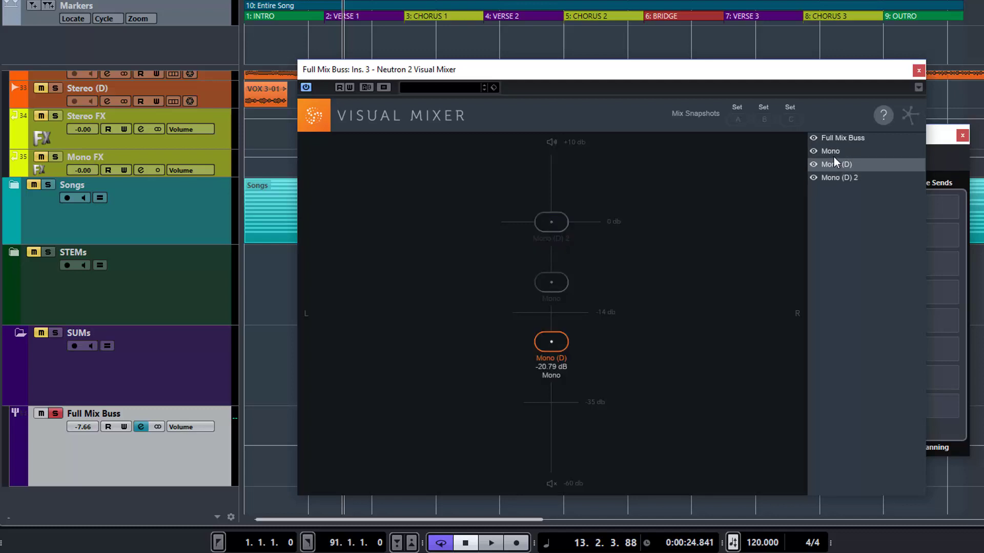
Step: Rename the Mono source in the Visual Mixer as Bass, matching the first soloed track
double_click(835, 151)
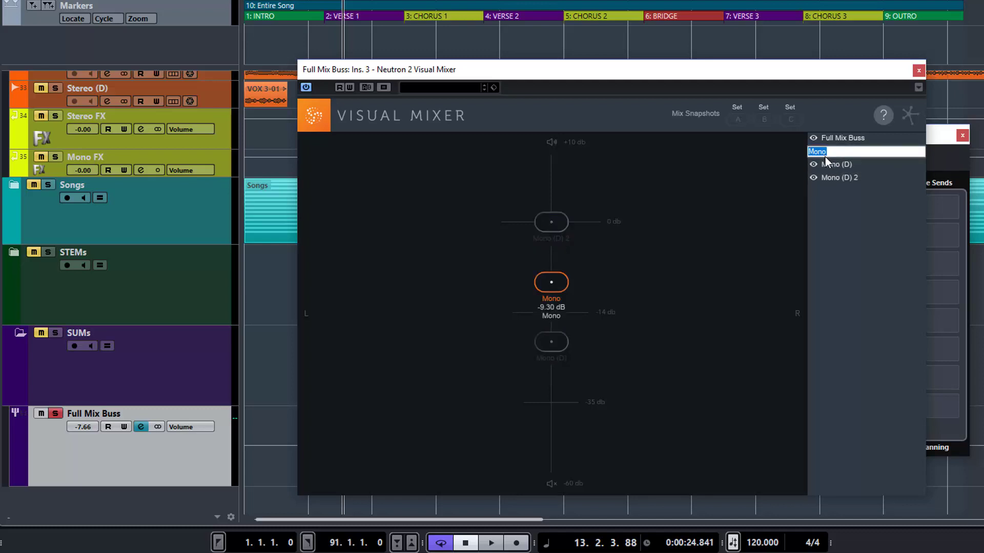
left_click(831, 158)
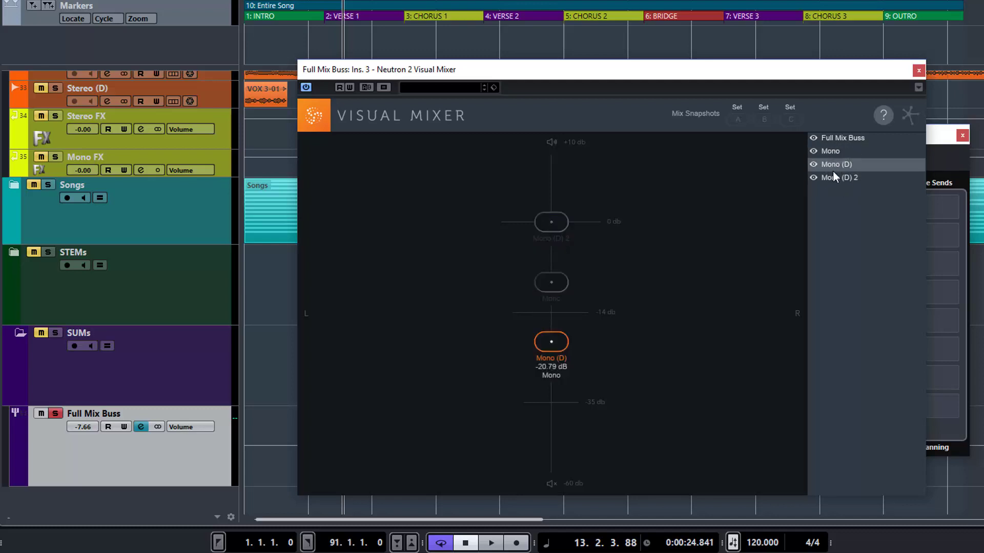
scroll(143, 265, "up", 10)
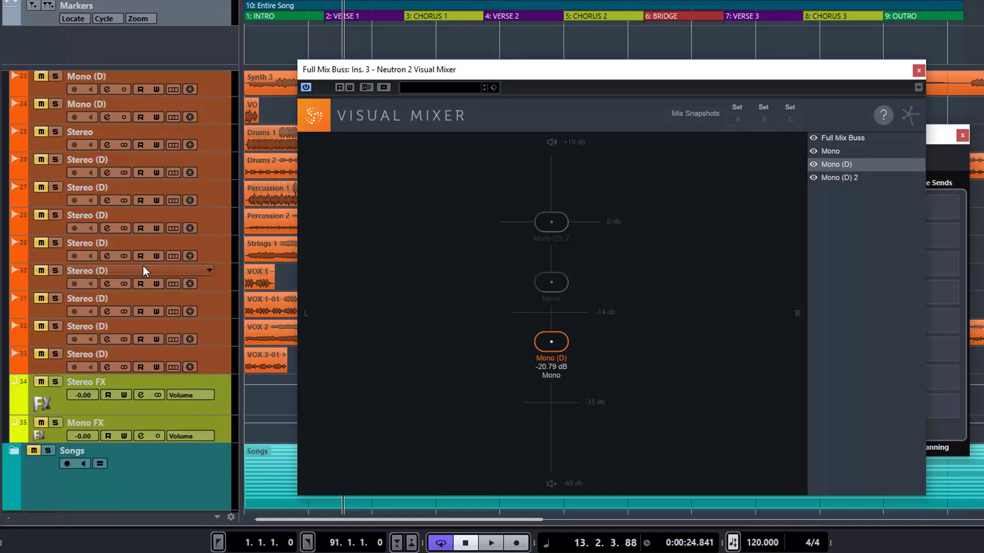
scroll(143, 266, "up", 2)
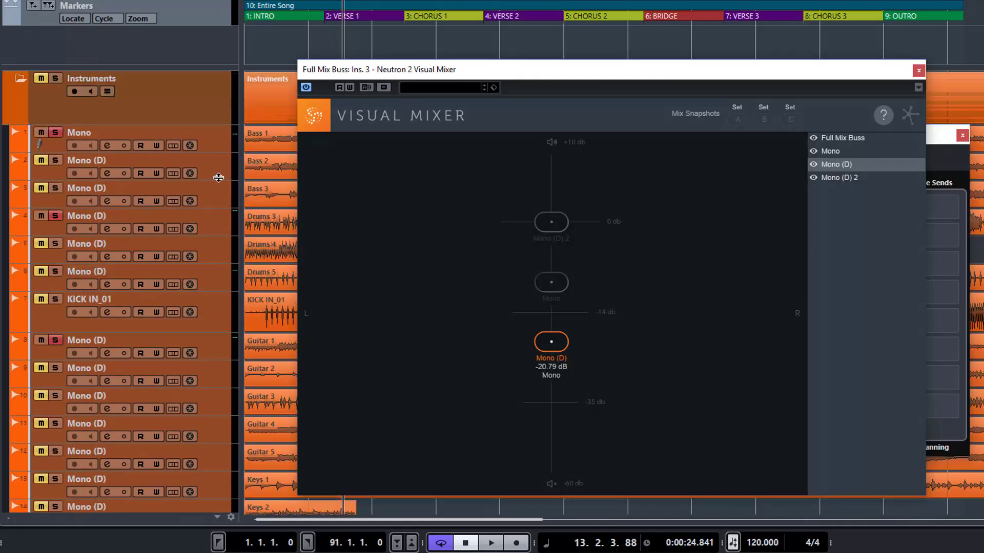
double_click(835, 150)
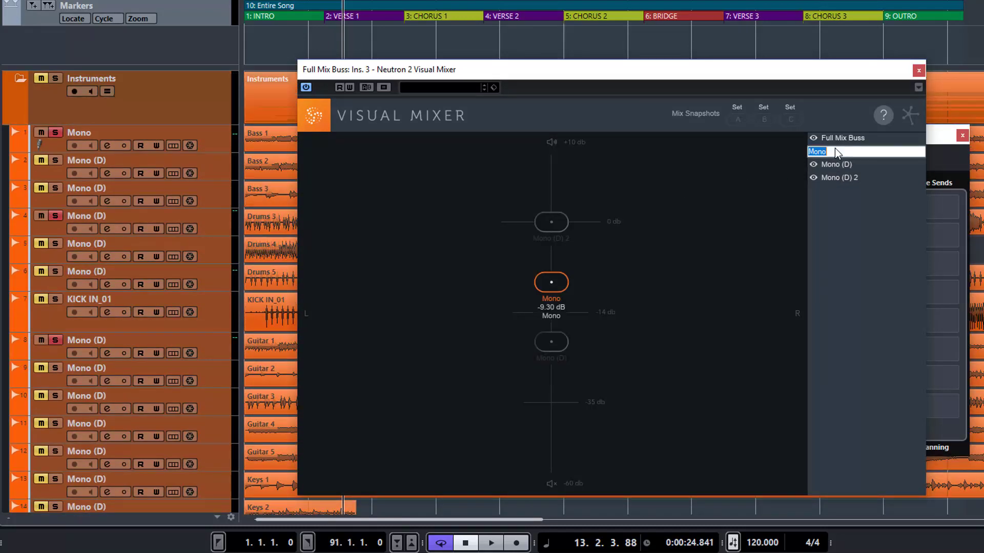
type("Bass")
key("Return")
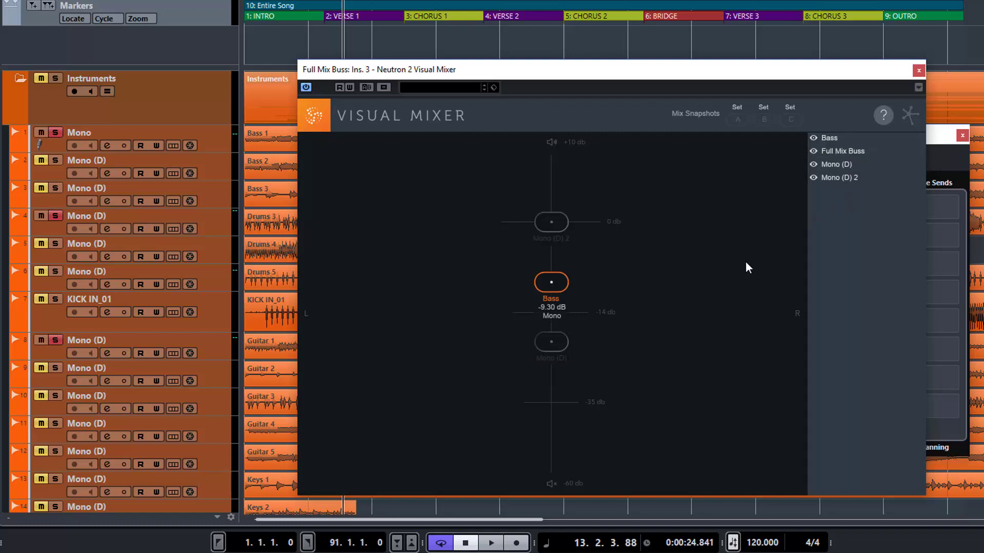
Step: Raise the Mono (D) node to about 0.2 dB and the Bass node to about 0.4 dB
left_click(833, 164)
left_click_drag(551, 339, 560, 213)
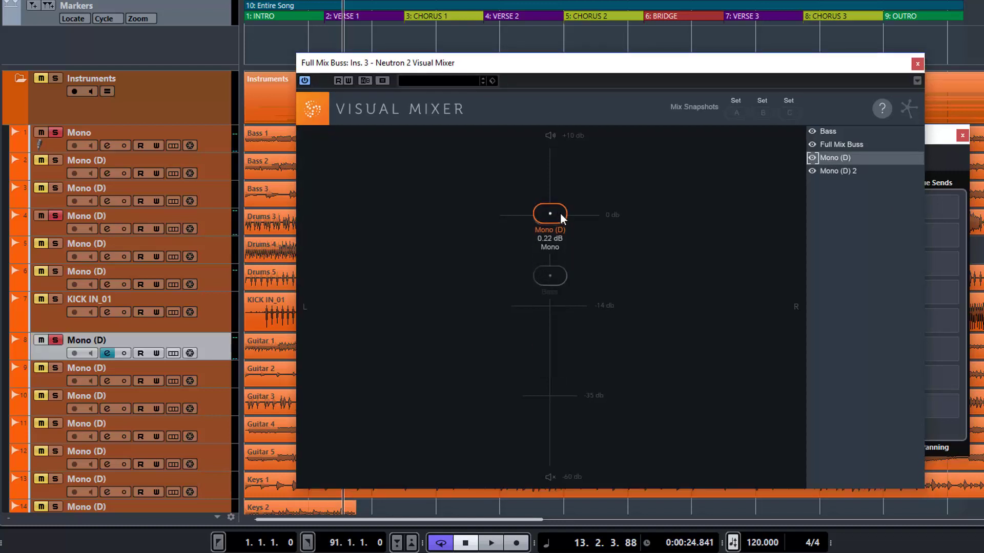
left_click_drag(549, 273, 558, 219)
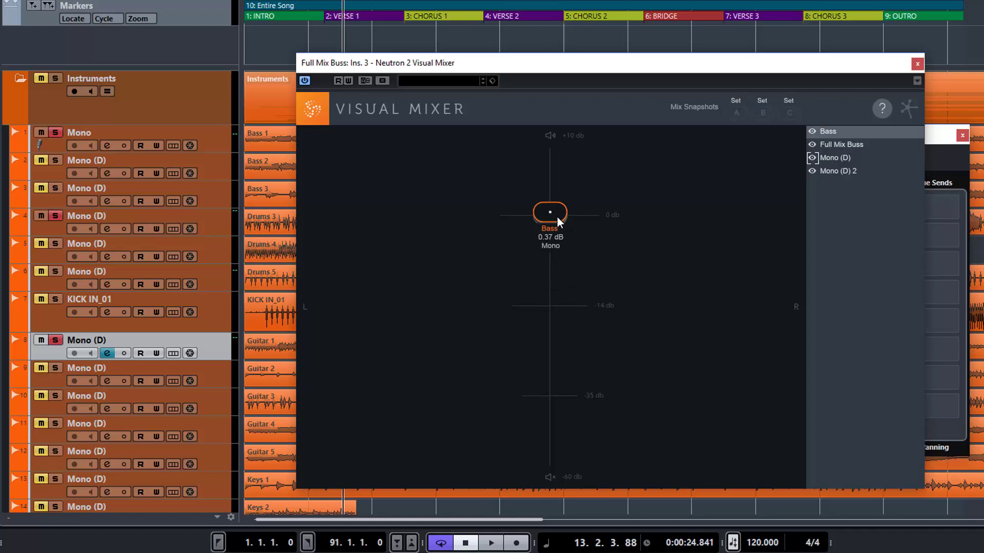
Step: During playback, spread the nodes apart with Bass near +10 dB, Mono (D) above -14 dB and Mono (D) 2 below it
key("space")
left_click_drag(556, 219, 563, 158)
left_click_drag(560, 210, 560, 277)
left_click_drag(557, 216, 559, 348)
key("space")
Step: Set Bass to about -5.4 dB, Mono (D) slightly above the -14 dB mark and Mono (D) 2 to about -22 dB
left_click_drag(549, 159, 548, 239)
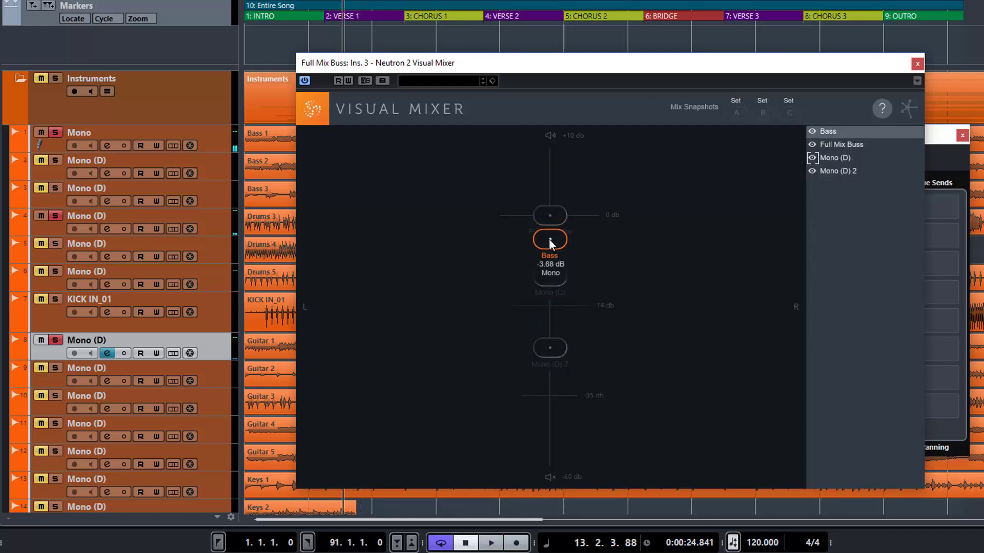
left_click_drag(553, 280, 552, 298)
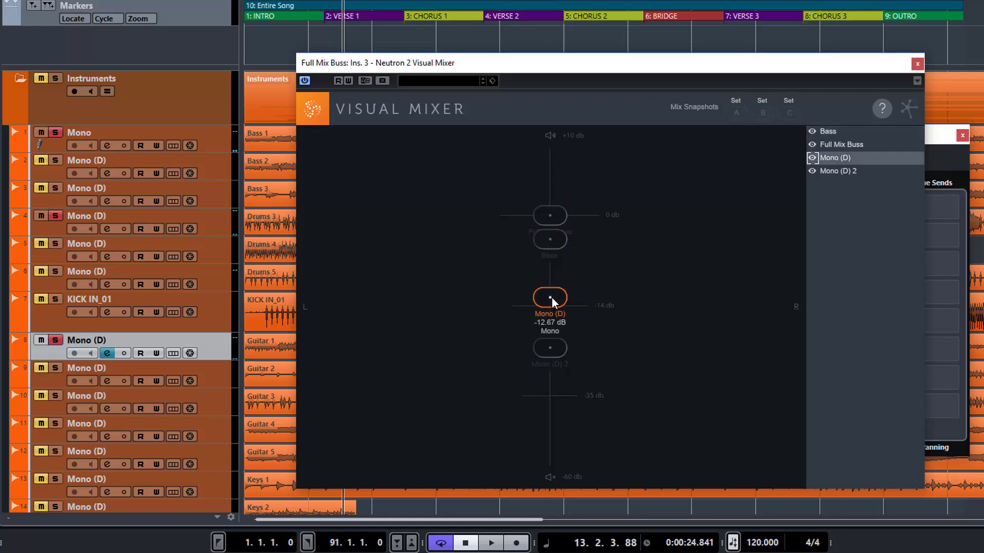
mouse_move(556, 349)
left_mouse_down()
mouse_move(554, 364)
mouse_move(557, 337)
mouse_move(562, 429)
mouse_move(556, 340)
left_mouse_up()
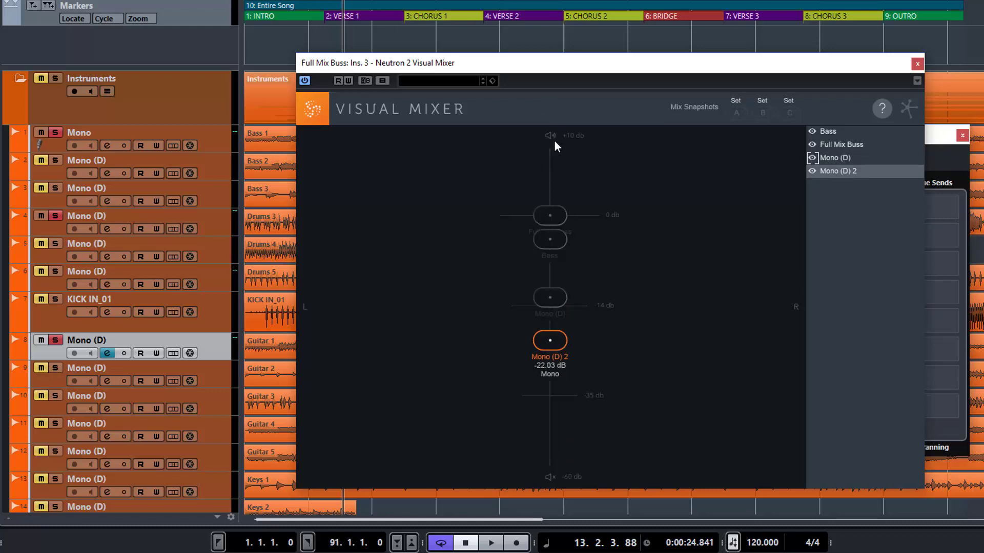
left_click_drag(554, 215, 558, 247)
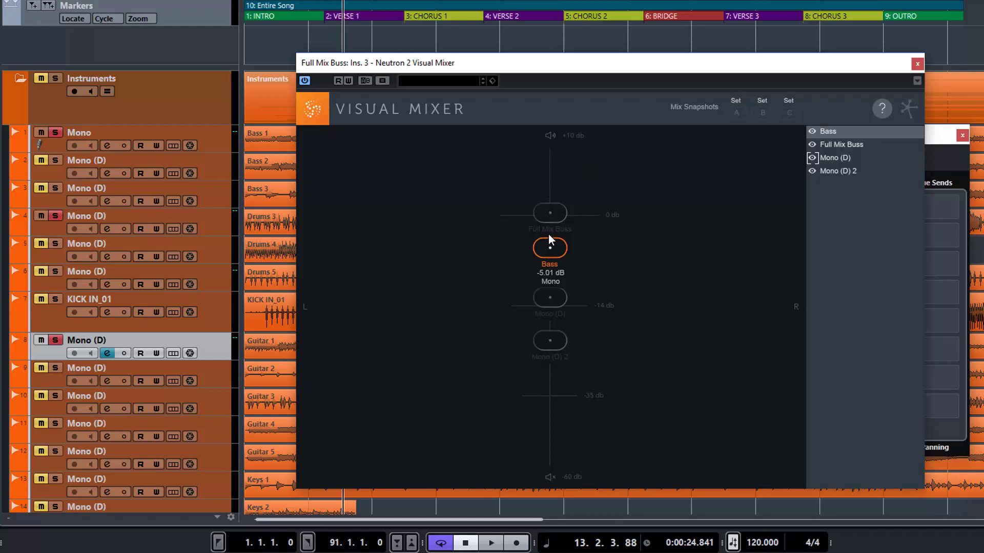
left_click_drag(555, 295, 552, 250)
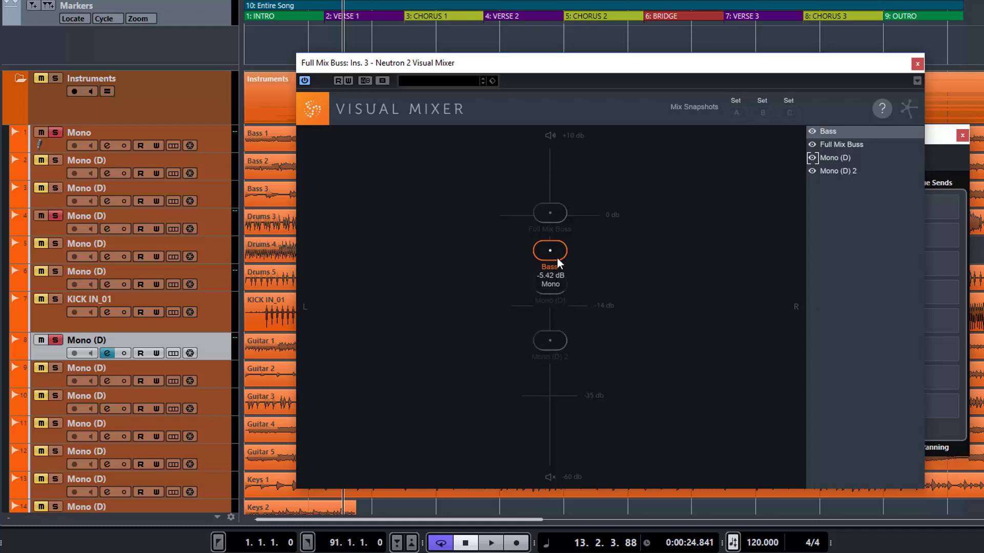
Step: Start playback and rebalance by ear, with Mono (D) at about -3.9 dB and Bass below the -14 dB mark
key("space")
mouse_move(558, 259)
left_mouse_down()
mouse_move(557, 207)
mouse_move(558, 242)
left_mouse_up()
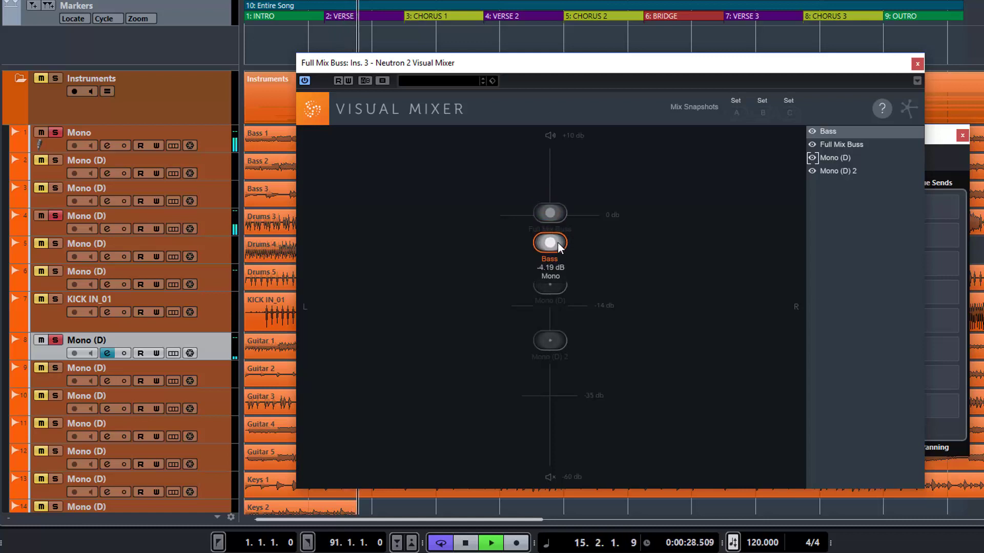
mouse_move(559, 248)
left_mouse_down()
mouse_move(558, 316)
mouse_move(552, 206)
mouse_move(555, 240)
left_mouse_up()
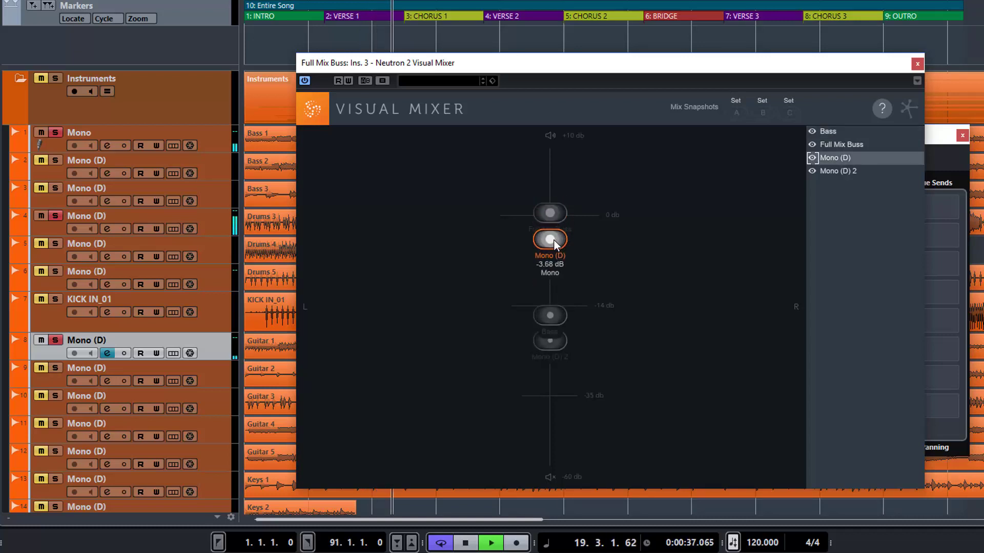
Step: Rename the Mono (D) source in the Visual Mixer as Drums
double_click(832, 157)
type("Dru")
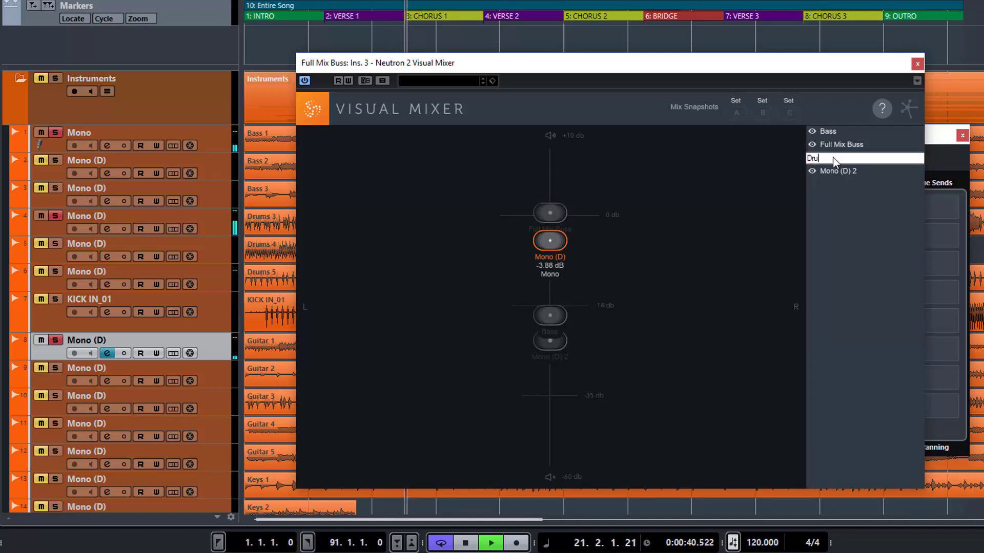
type("ms")
key("Return")
Step: Rename the Mono (D) 2 source in the Visual Mixer as Guitars
double_click(844, 171)
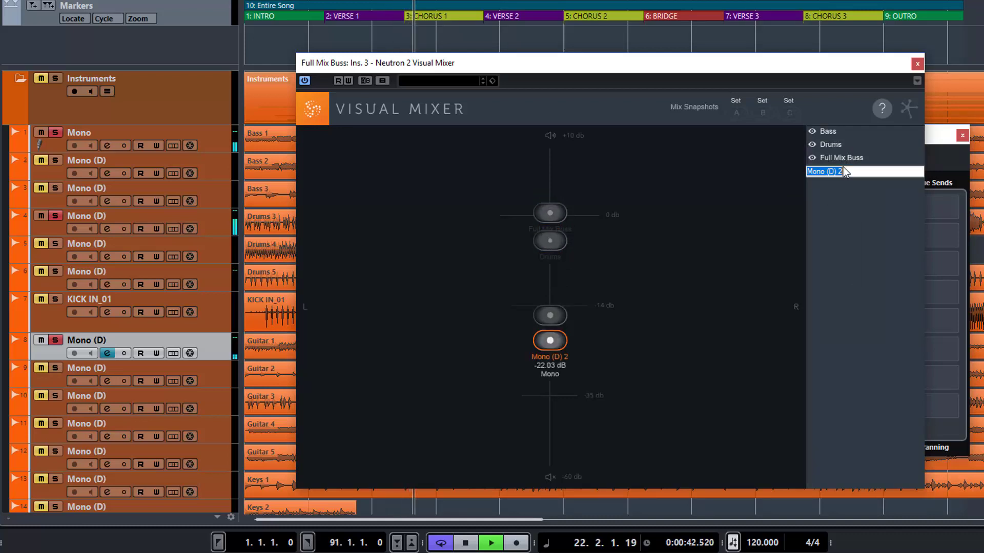
key("BackSpace")
type("Guitars")
key("Return")
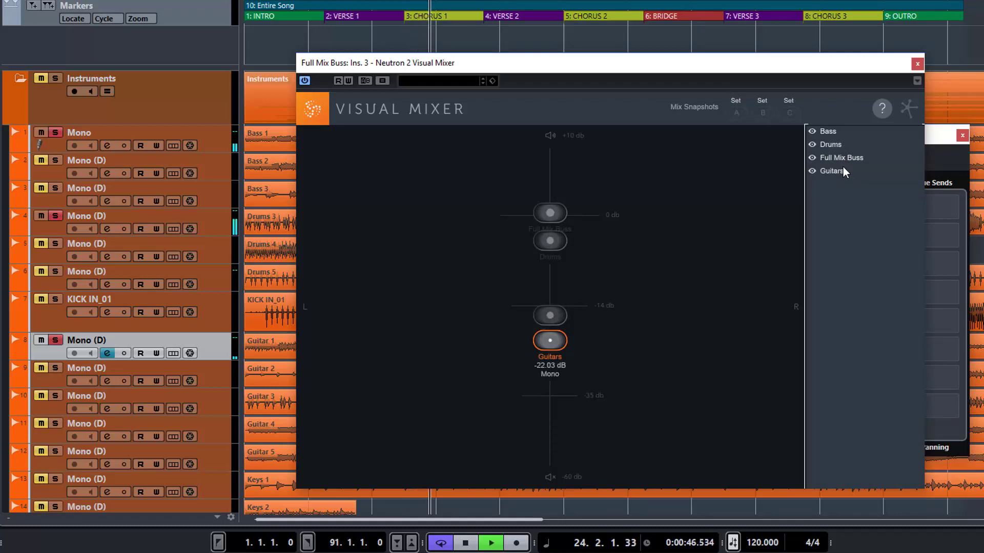
Step: Set Guitars to about -9.7 dB and Bass to about -15.7 dB, lower Drums slightly, and stop playback
left_click_drag(554, 341, 557, 282)
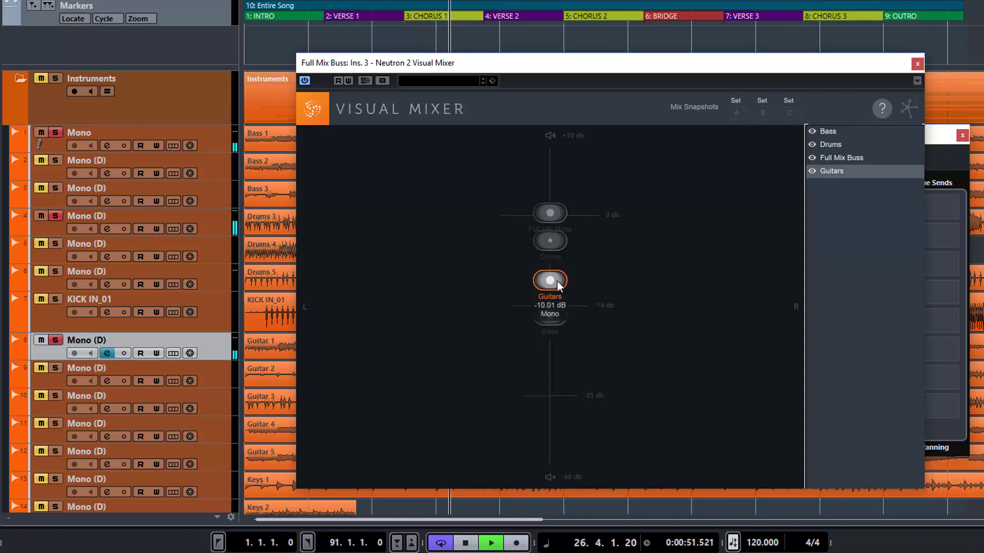
left_click(554, 245)
left_click(554, 315)
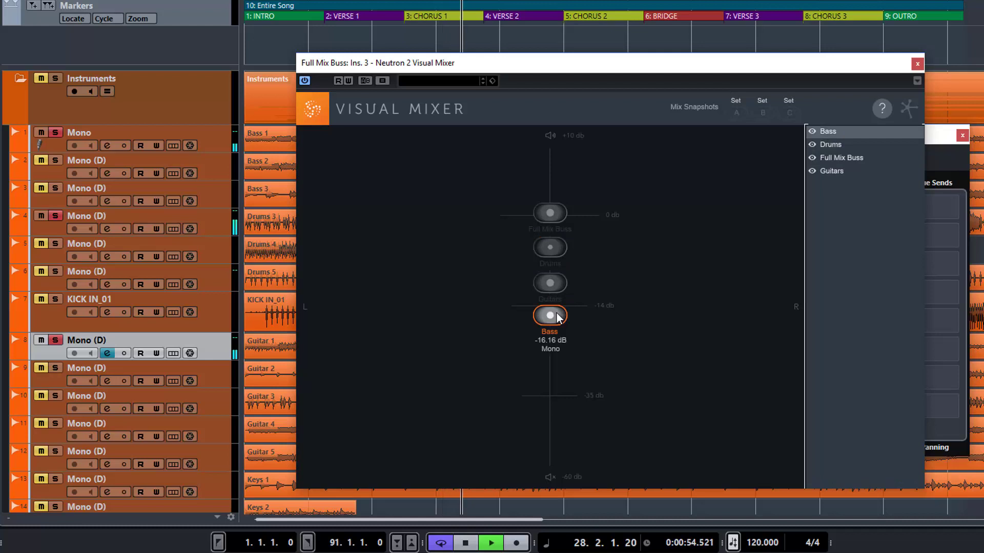
left_click_drag(556, 287, 556, 282)
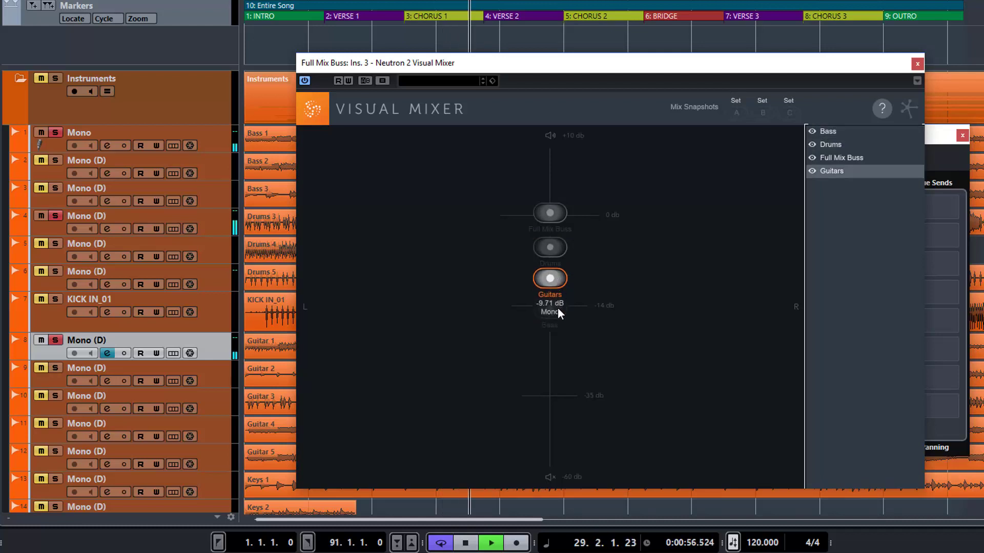
left_click(560, 311)
key("space")
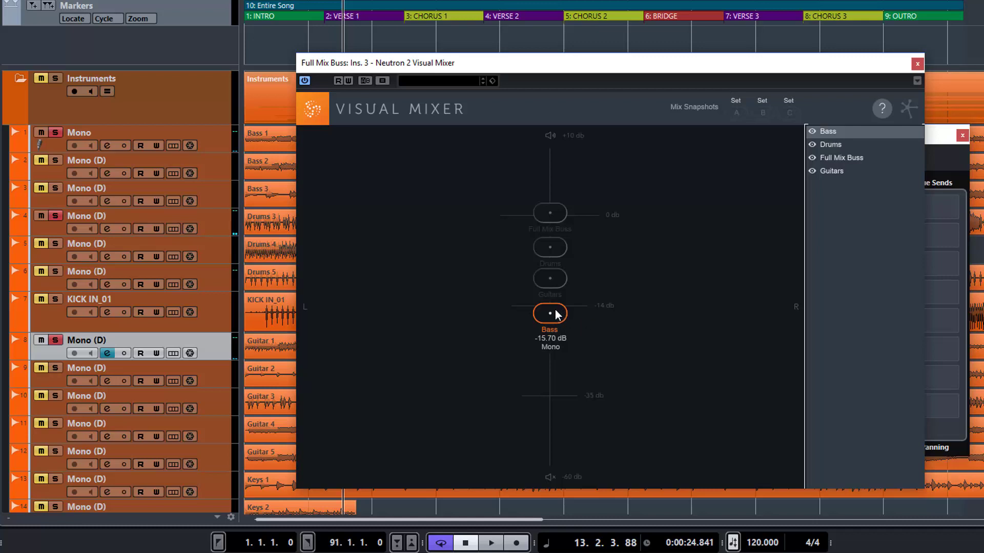
Step: Raise Bass to about -13.8 dB, set Full Mix Buss to 0.00 dB, and briefly audition the balance
mouse_move(557, 311)
left_mouse_down()
mouse_move(560, 321)
mouse_move(561, 307)
left_mouse_up()
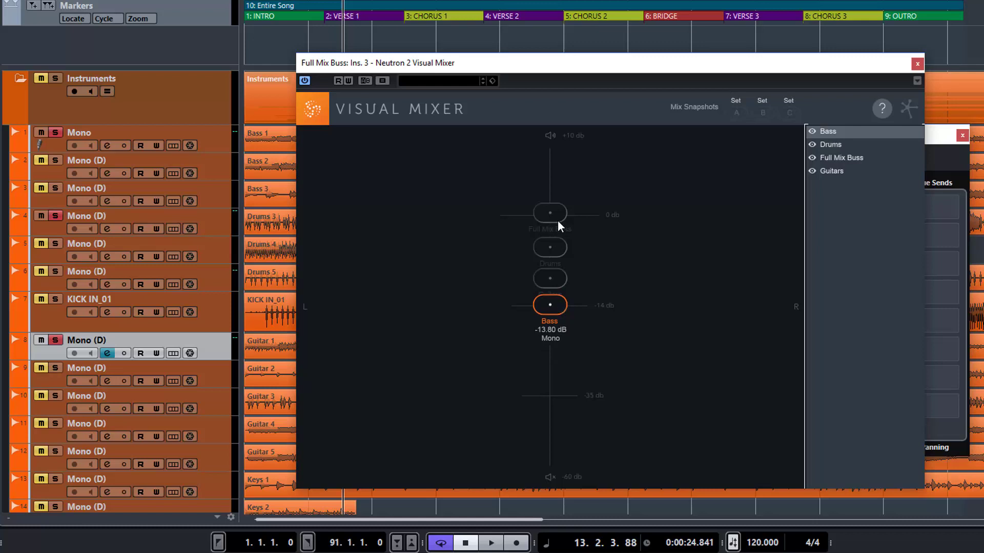
mouse_move(560, 215)
left_mouse_down()
mouse_move(490, 211)
mouse_move(477, 200)
mouse_move(495, 174)
mouse_move(567, 163)
mouse_move(628, 194)
mouse_move(771, 222)
mouse_move(630, 195)
mouse_move(326, 217)
mouse_move(553, 216)
left_mouse_up()
key("space")
key("space")
Step: Add a stereo audio track named bass below the first Mono track and move the Bass 1 clip onto it
left_click(219, 138)
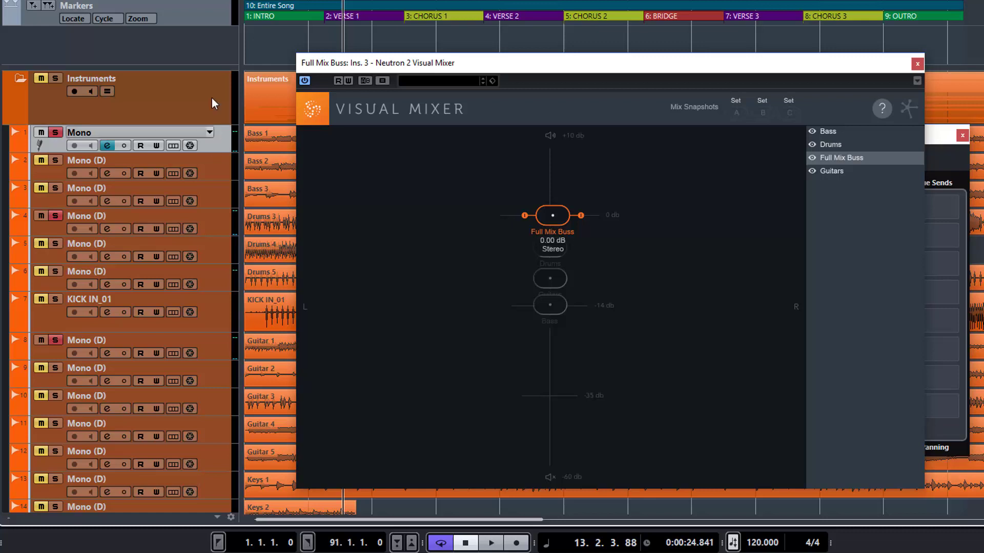
right_click(222, 2)
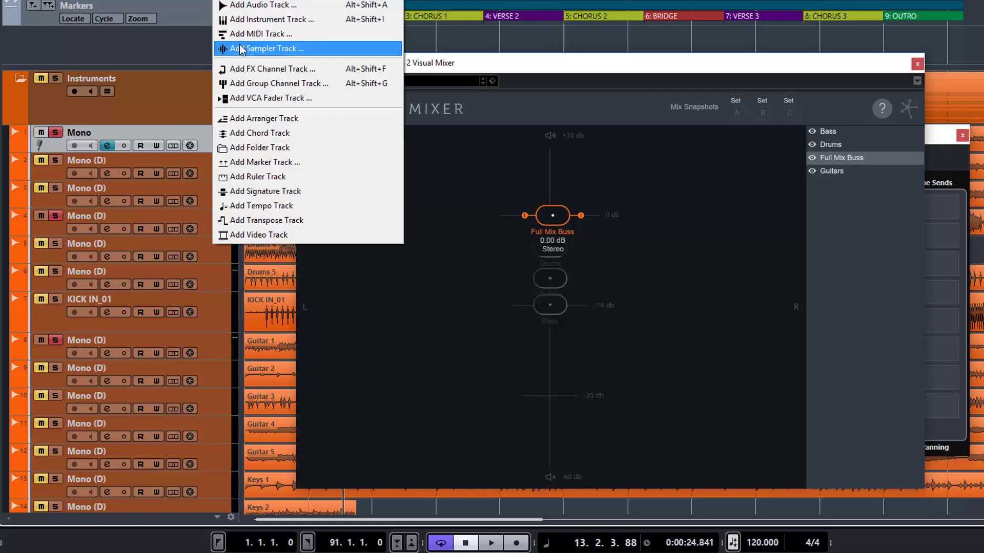
left_click(255, 6)
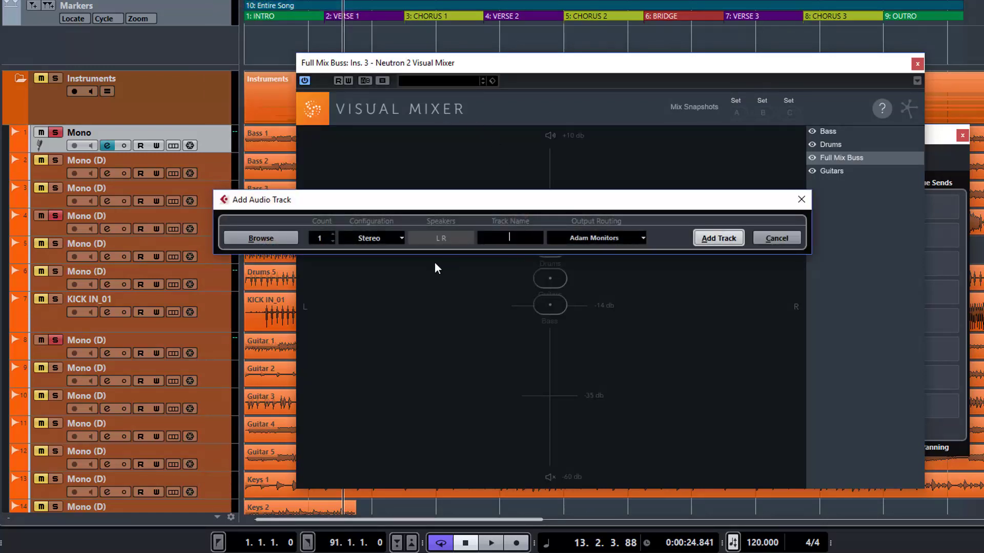
type("Vocal")
key("Return")
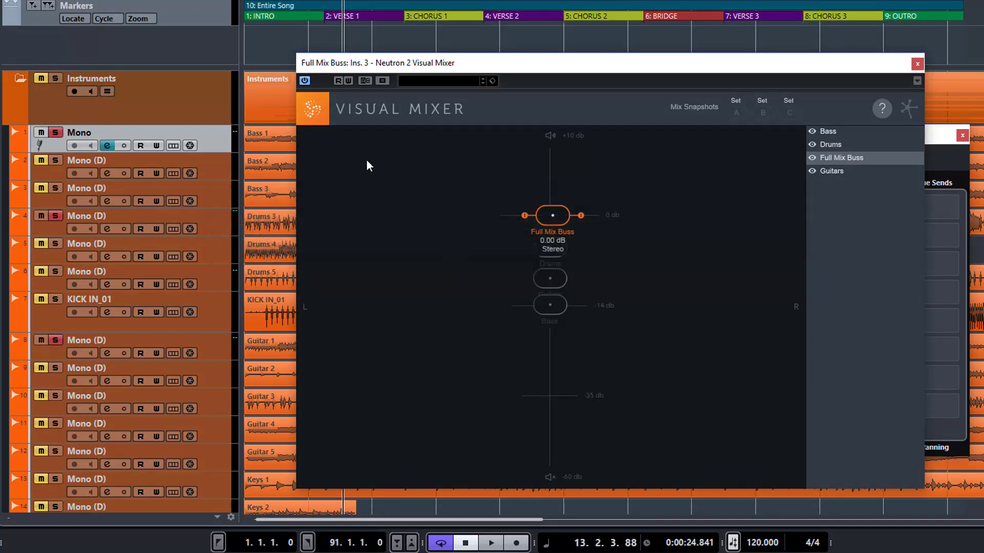
left_click(260, 138)
left_click_drag(253, 168, 253, 168)
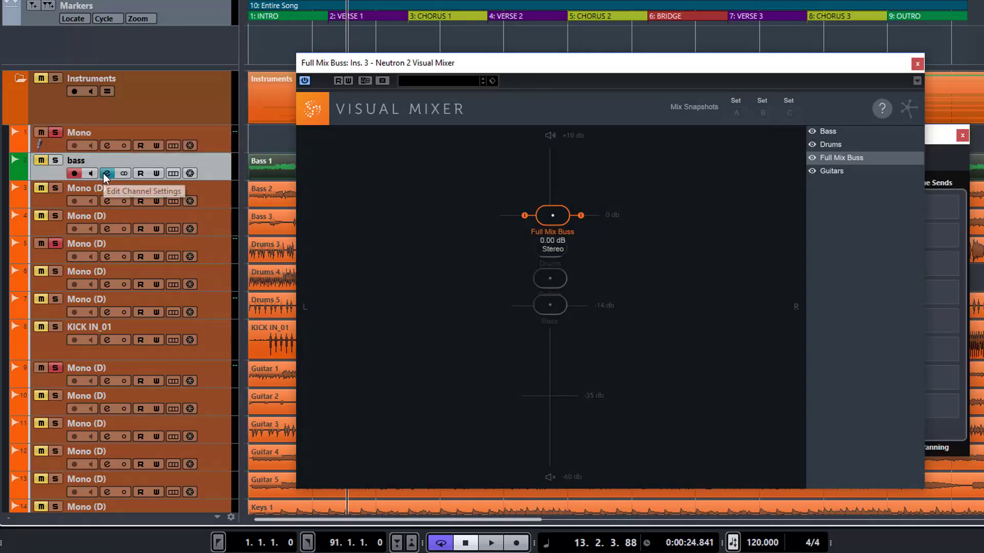
Step: Remove the Neutron 2 insert from the original Mono bass track above the new bass track
left_click(106, 146)
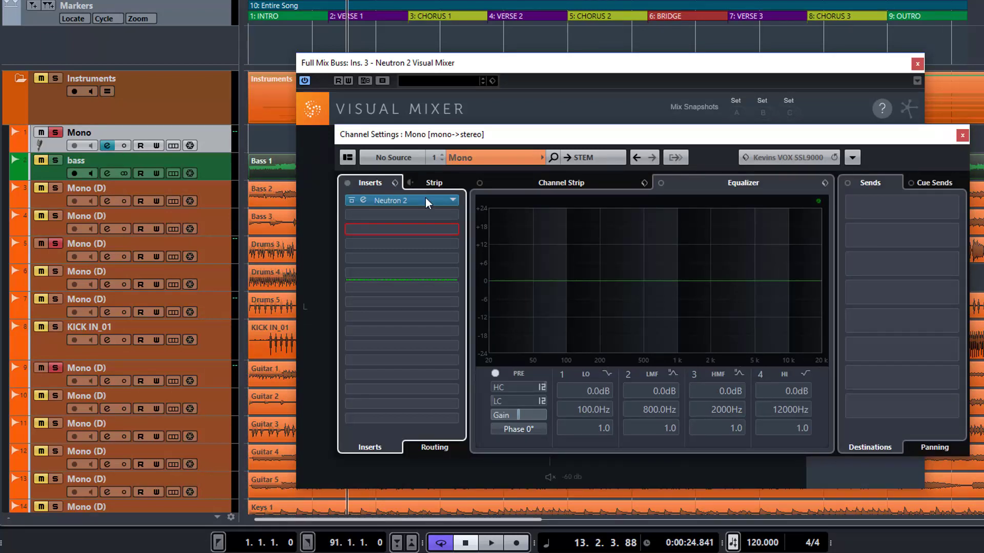
left_click(449, 202)
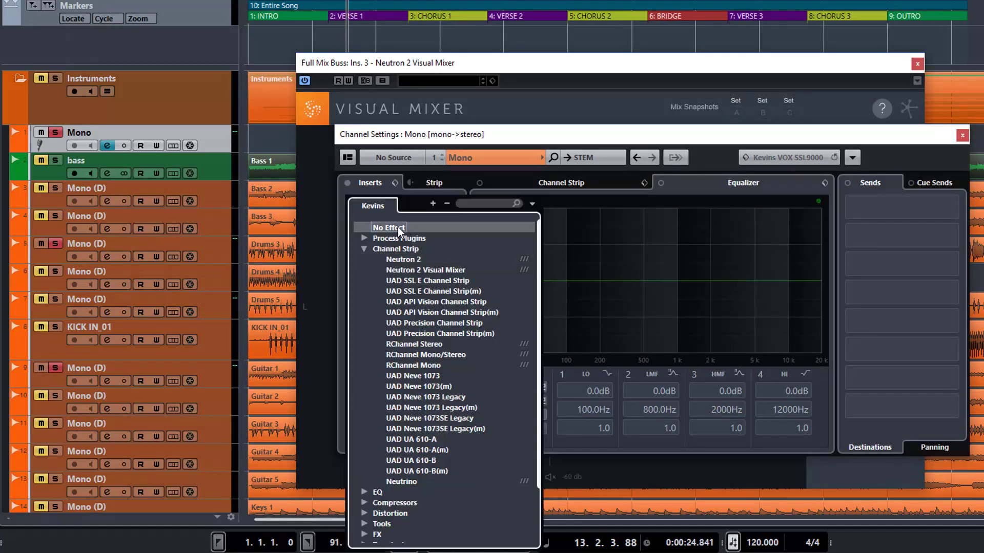
key("Escape")
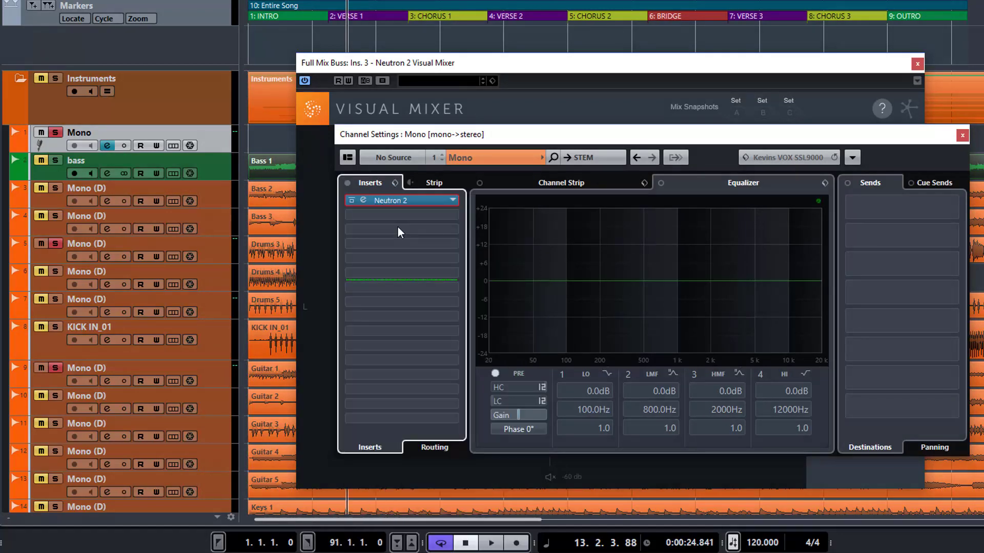
Step: Insert Neutron 2 in the first insert slot of the stereo bass track and close its plug-in and channel settings windows
right_click(210, 166)
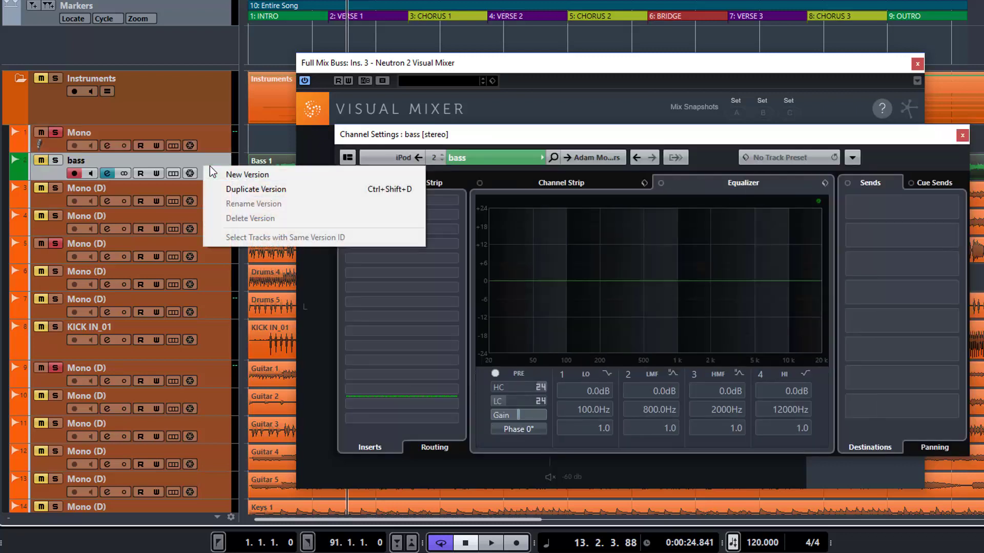
key("Escape")
left_click(413, 200)
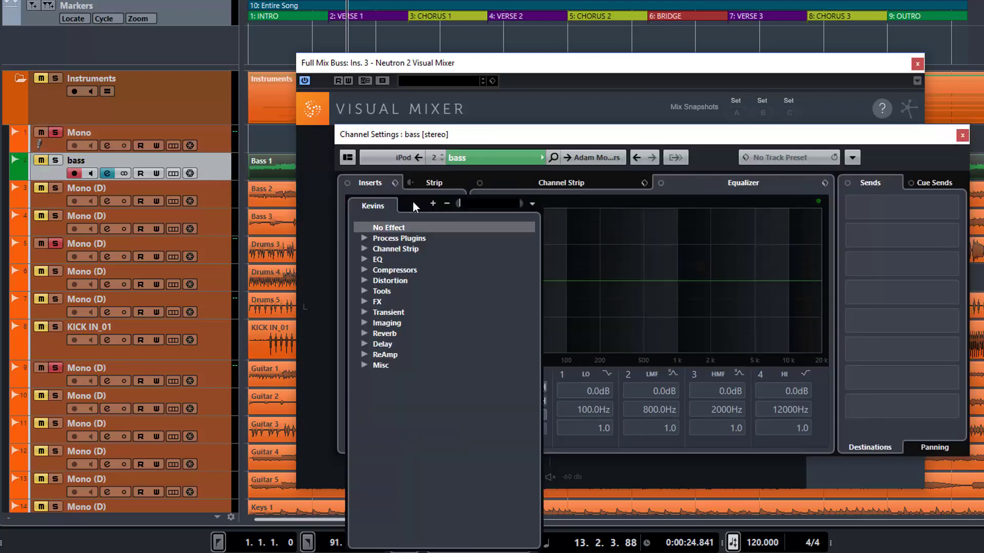
type("neutr")
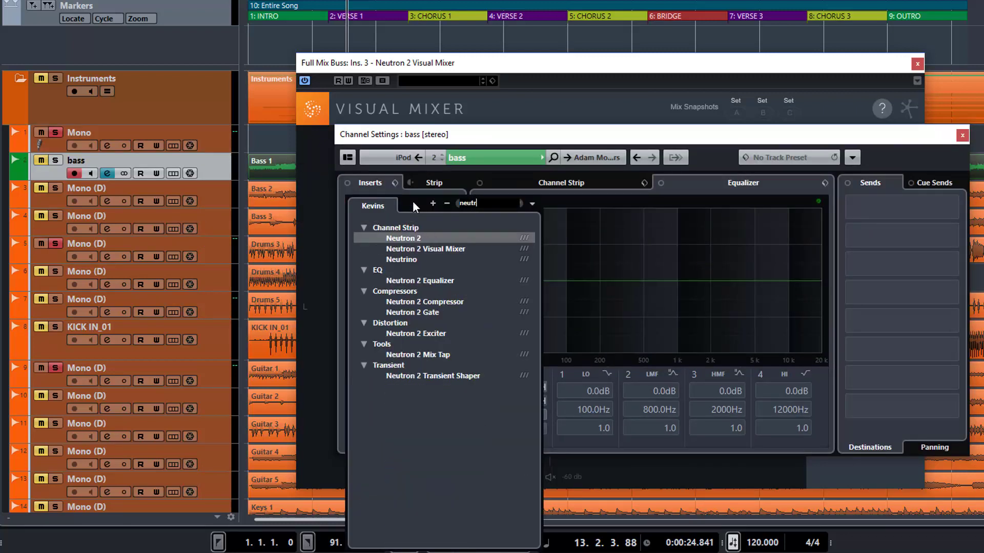
key("Escape")
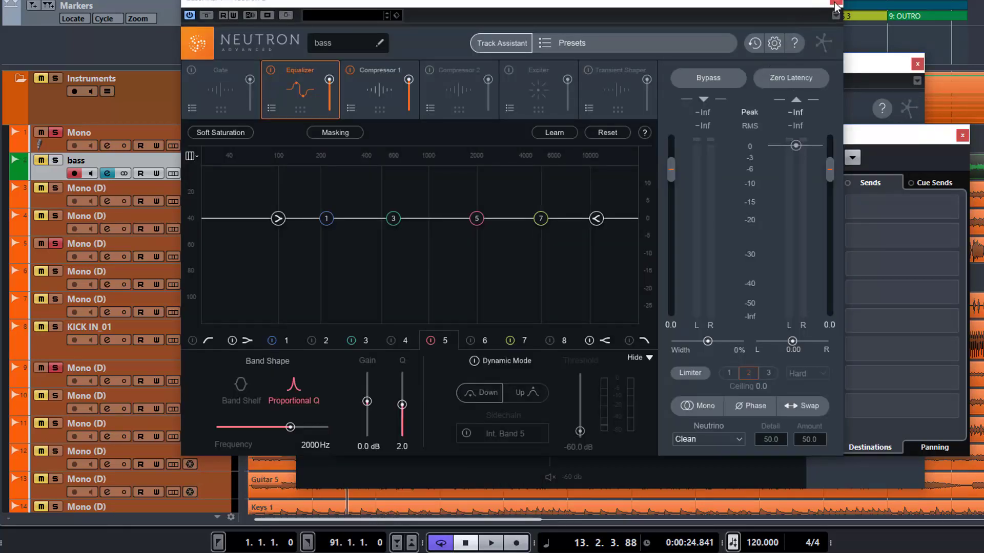
left_click(836, 4)
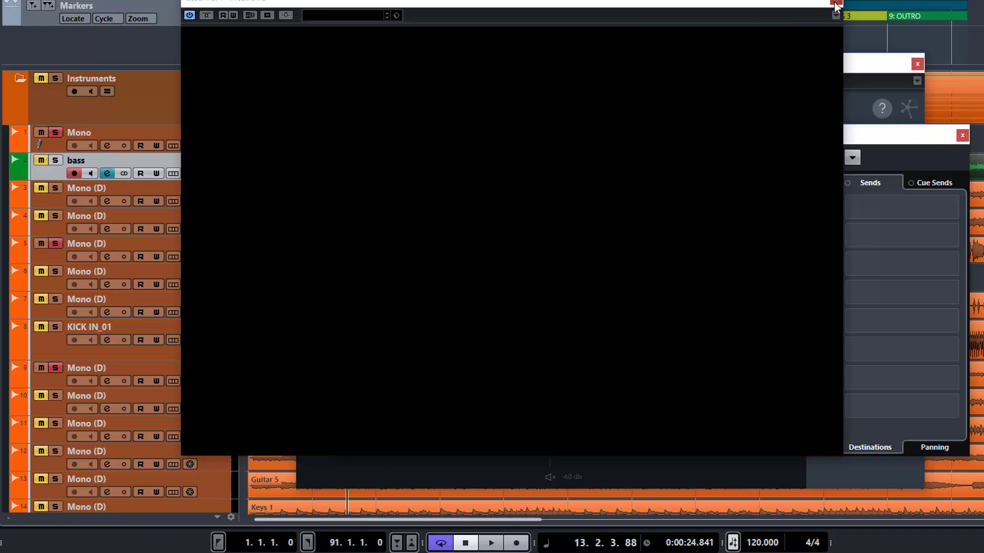
left_click(962, 135)
Step: Solo the bass track and set the bass source to about -2.55 dB, centred, in the Visual Mixer while auditioning playback
left_click_drag(635, 71, 623, 71)
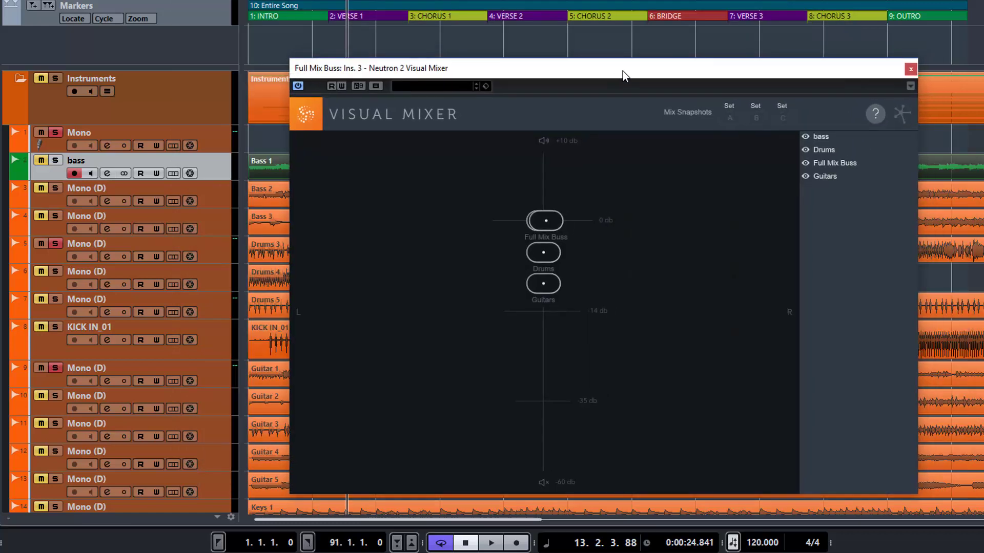
left_click(822, 137)
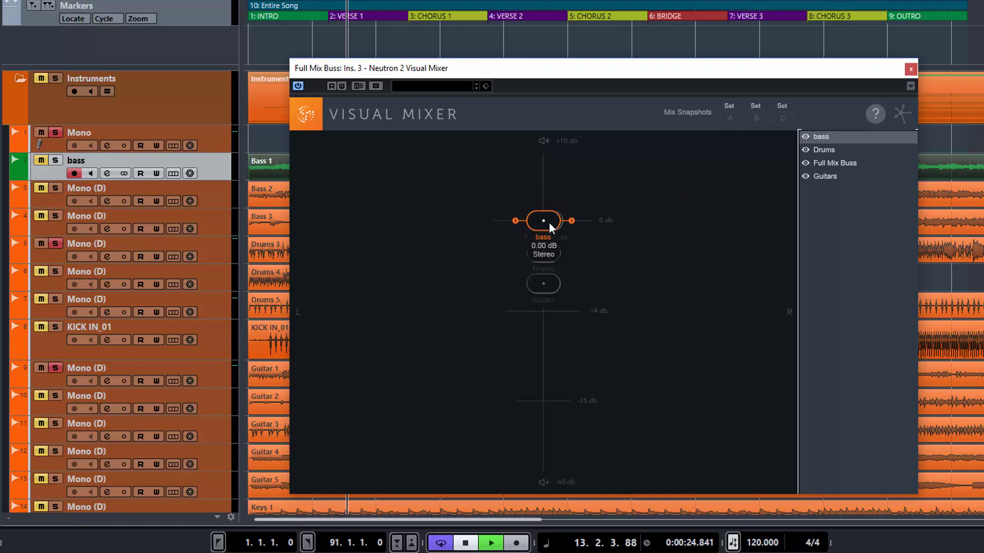
key("space")
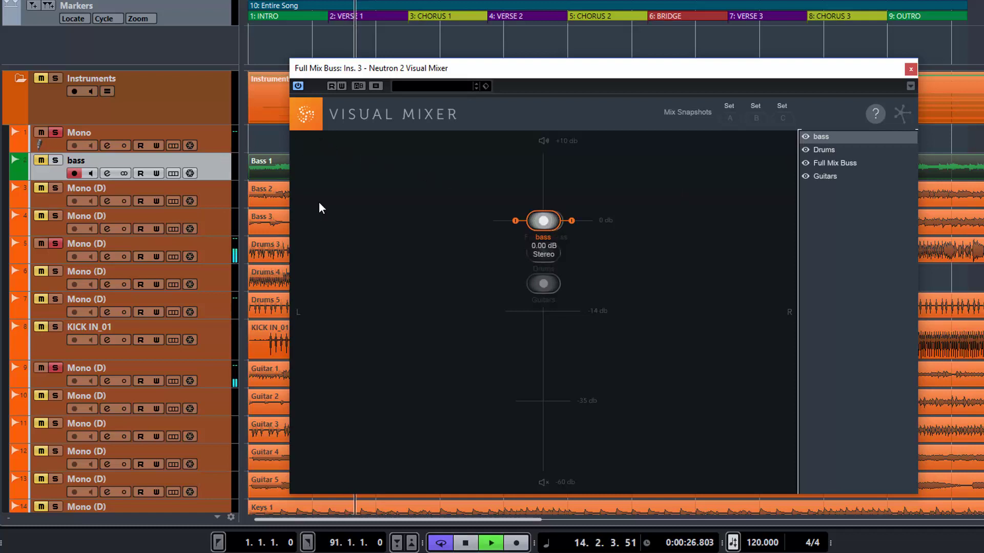
mouse_move(547, 221)
left_mouse_down()
mouse_move(544, 160)
mouse_move(536, 219)
left_mouse_up()
key("space")
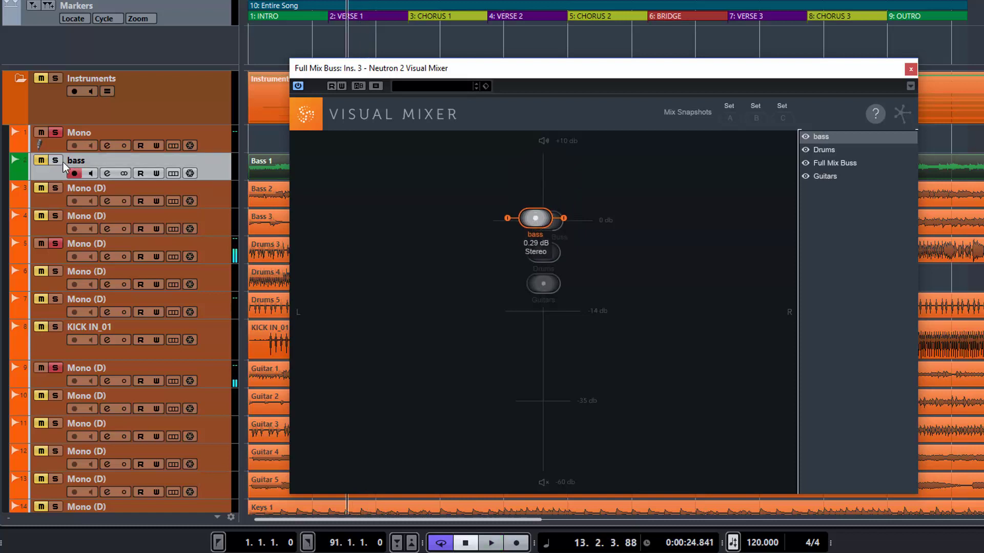
left_click(55, 161)
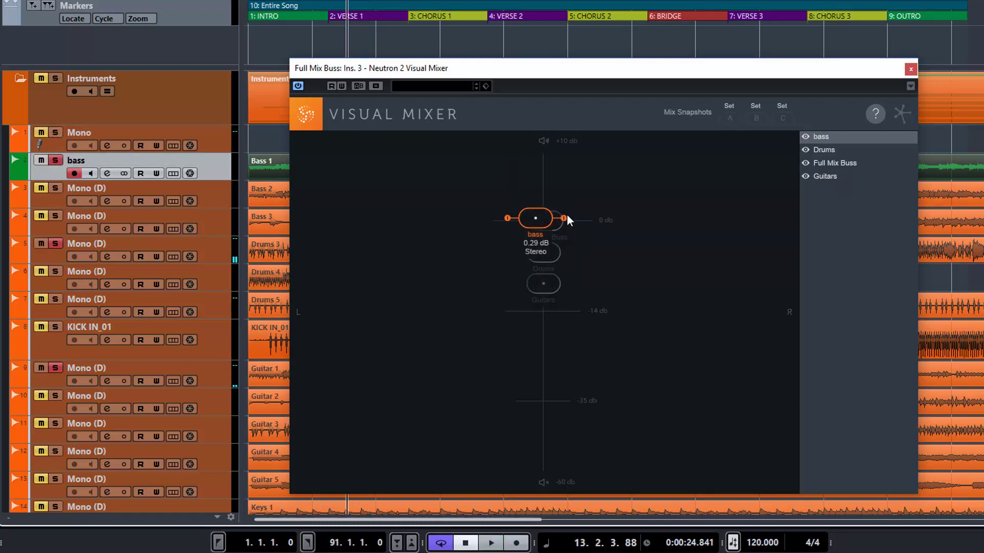
left_click_drag(541, 219, 545, 240)
key("space")
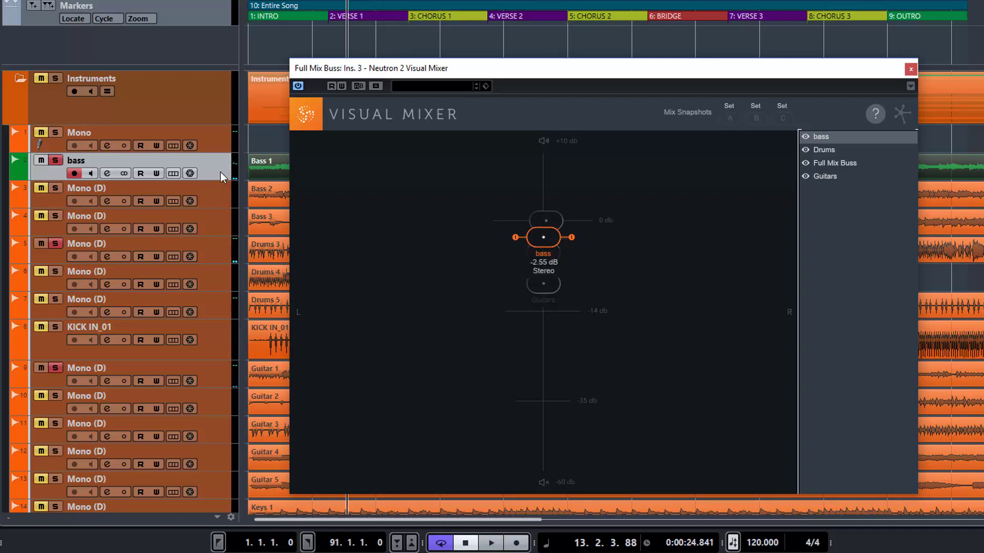
Step: Add a stereo audio track named guitars, place it below KICK IN_01, and move the Guitar 1 clip onto it
right_click(215, 4)
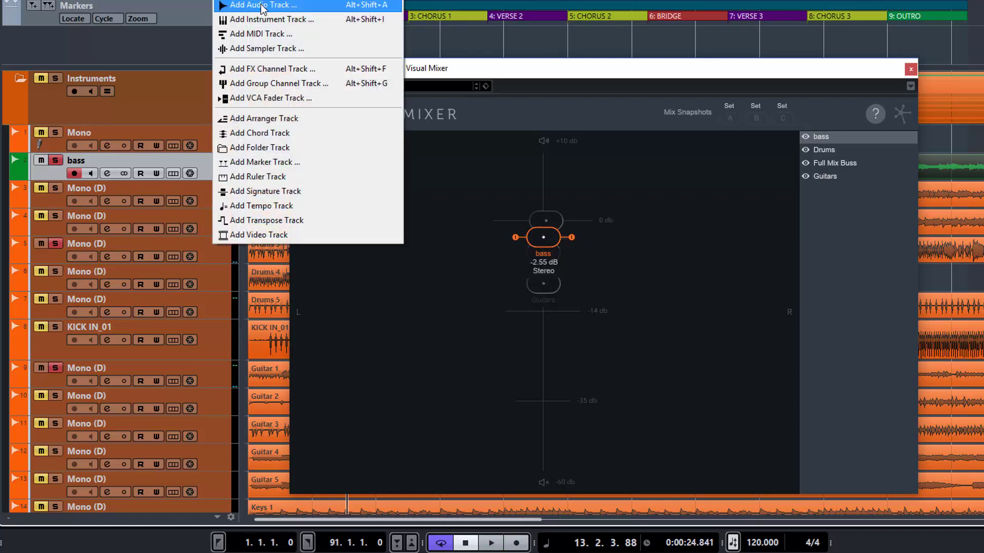
left_click(240, 7)
type("guitars")
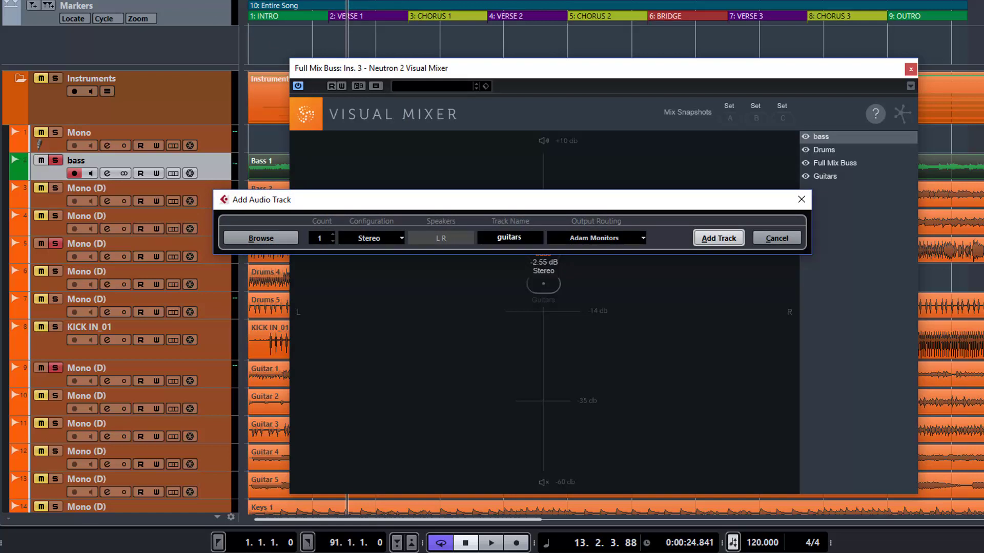
key("Return")
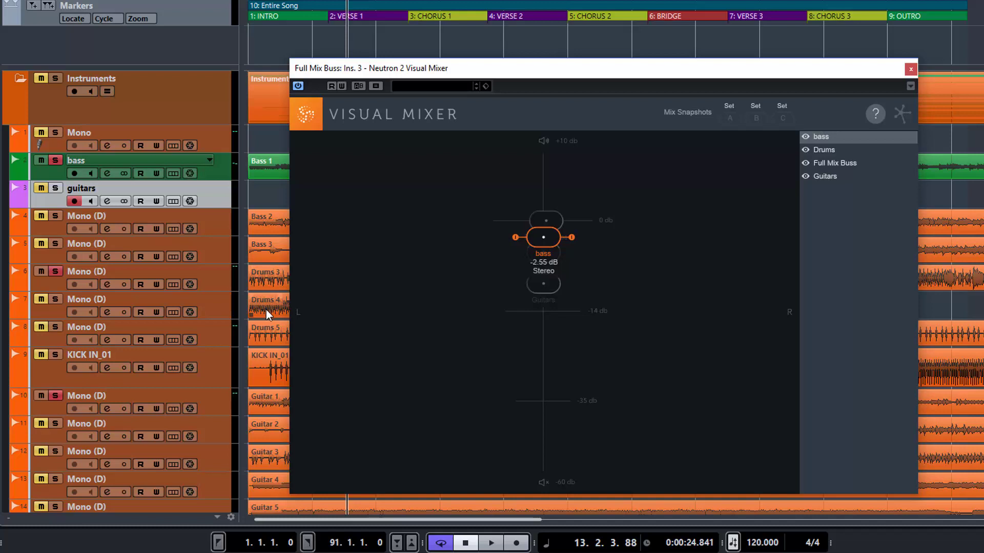
left_click_drag(222, 196, 214, 373)
left_click_drag(270, 396, 264, 369)
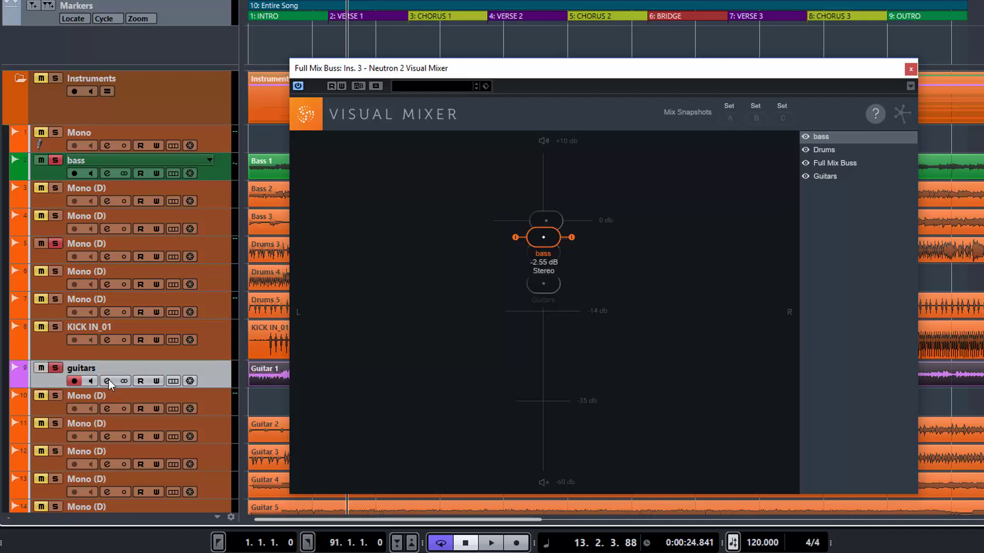
Step: Insert Neutron 2 in the first insert slot of the guitars track and close its plug-in and channel settings windows
left_click(108, 380)
left_click(404, 198)
type("neutr")
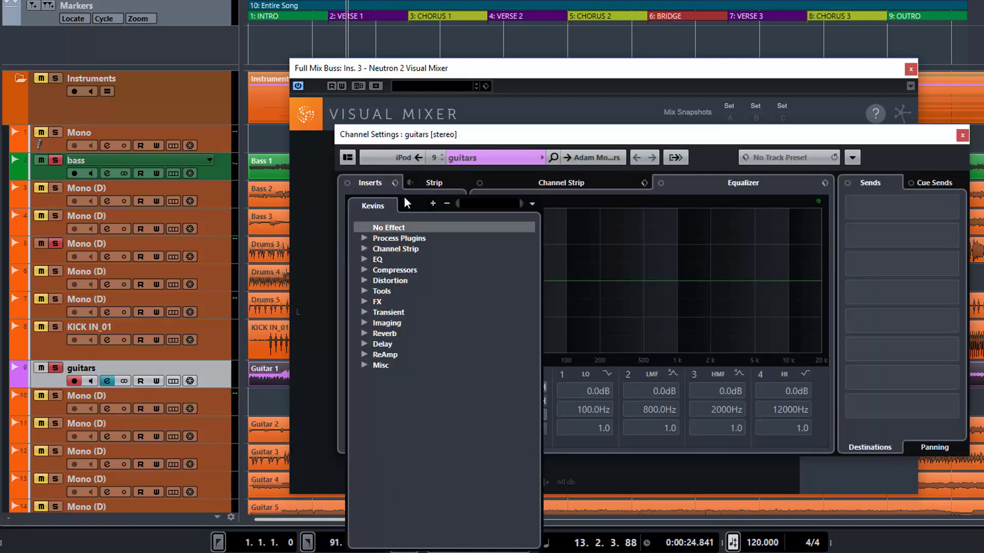
key("Escape")
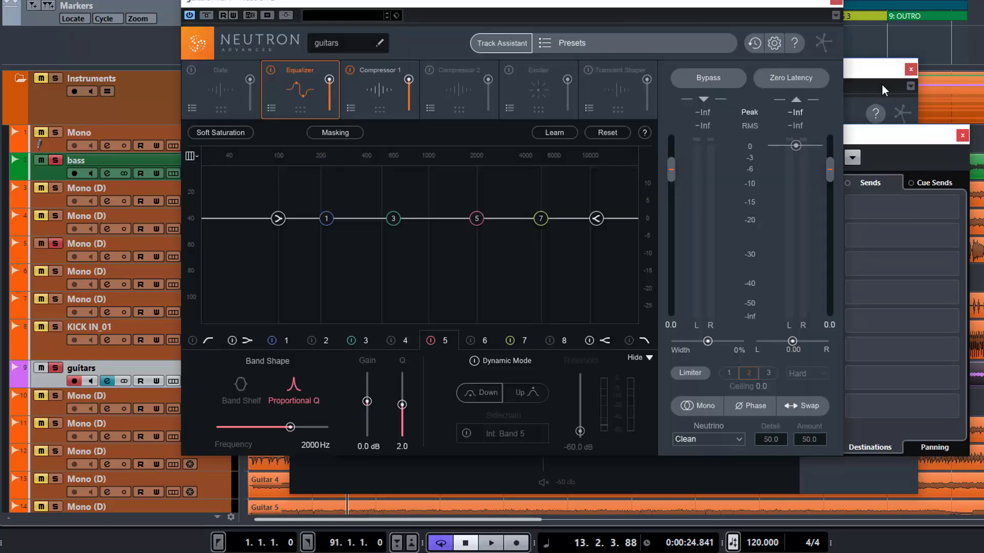
left_click(836, 3)
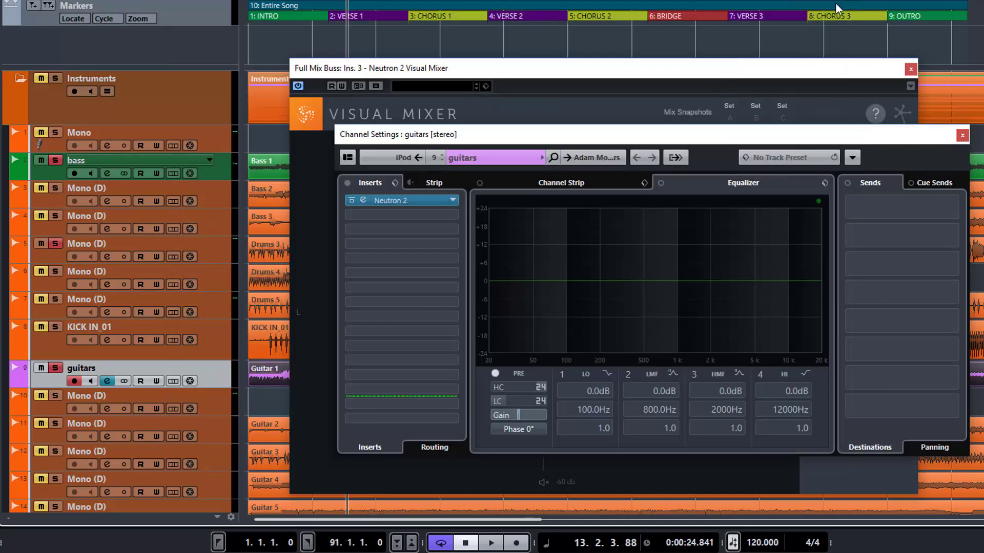
left_click(963, 136)
Step: Add a stereo audio track named drums below the Drums 3 track and move the Drums 3 clip onto it
left_click(219, 249)
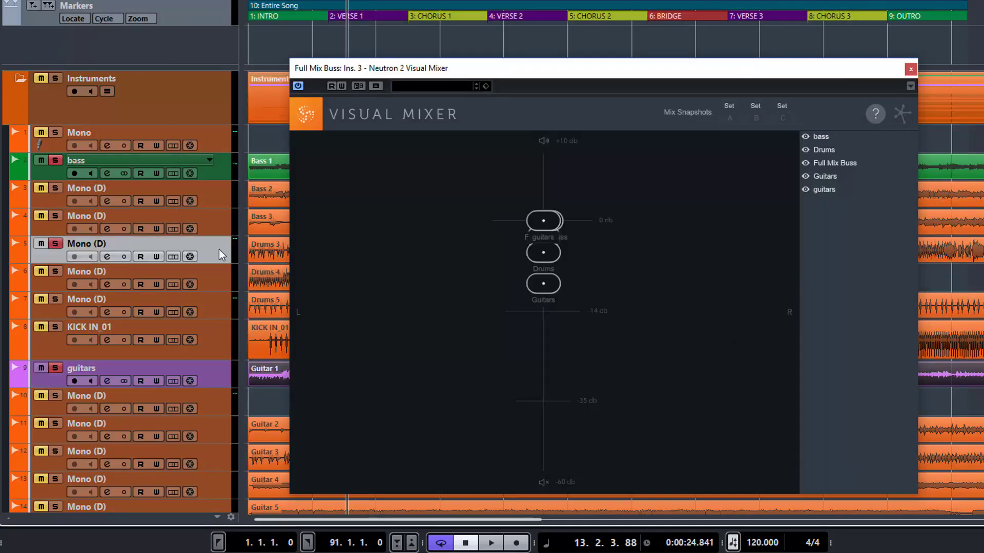
right_click(215, 256)
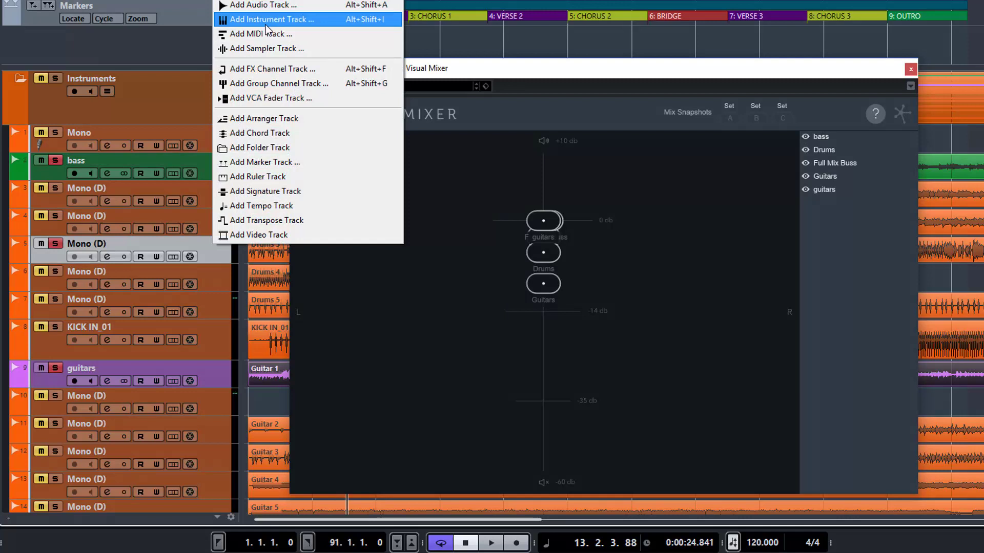
left_click(257, 6)
type("Vocals")
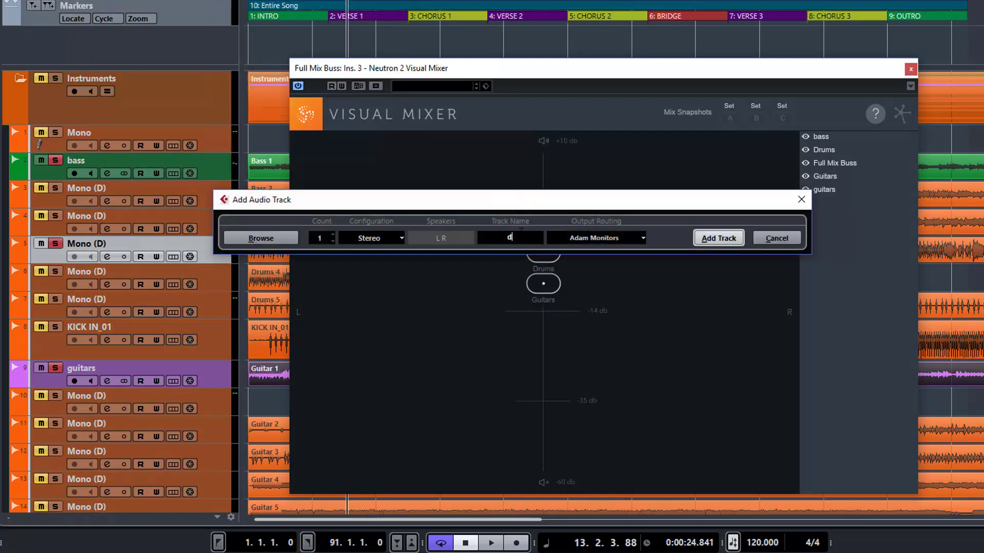
key("Return")
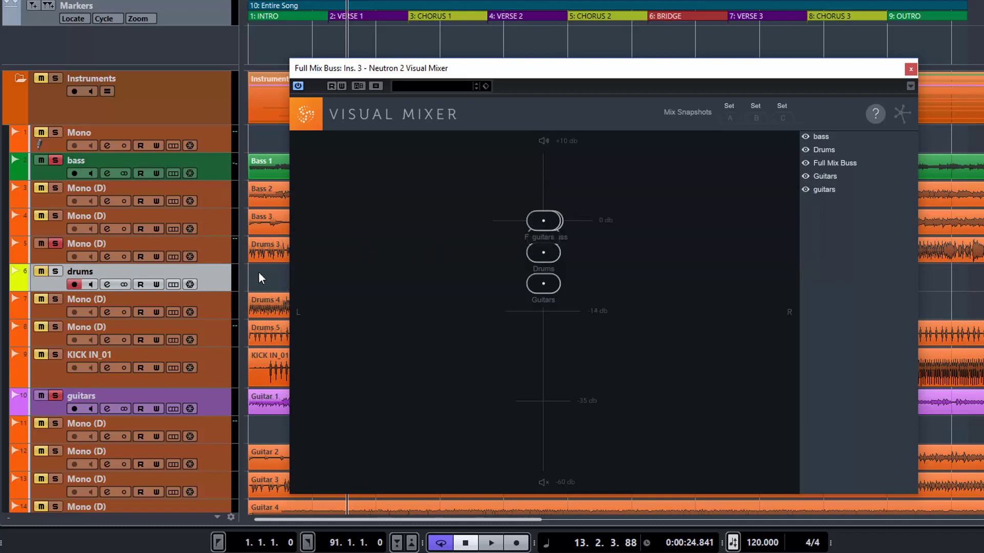
left_click_drag(265, 255, 264, 283)
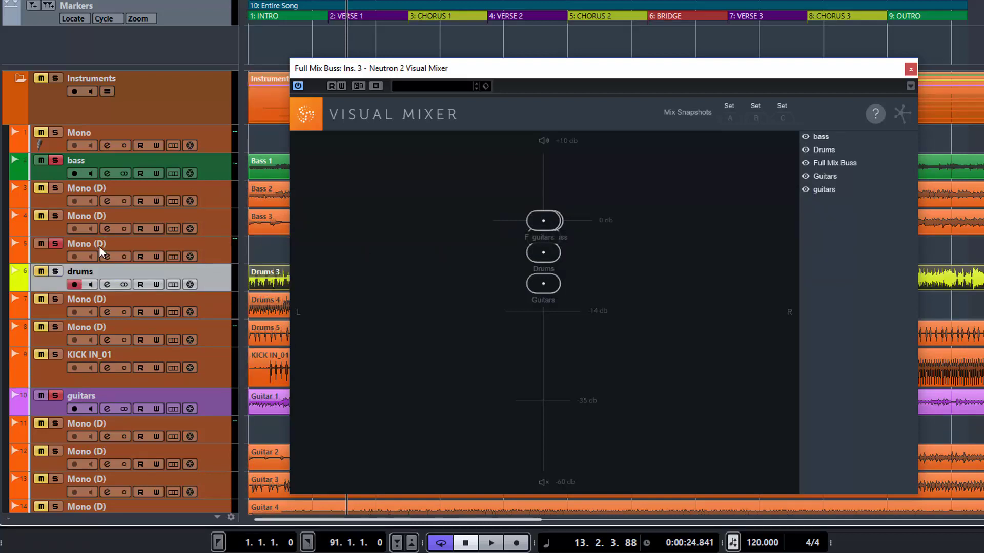
Step: Insert Neutron 2 in the first insert slot of the drums track and close its plug-in and channel settings windows
left_click(107, 283)
left_click(450, 200)
type("neutr")
key("Escape")
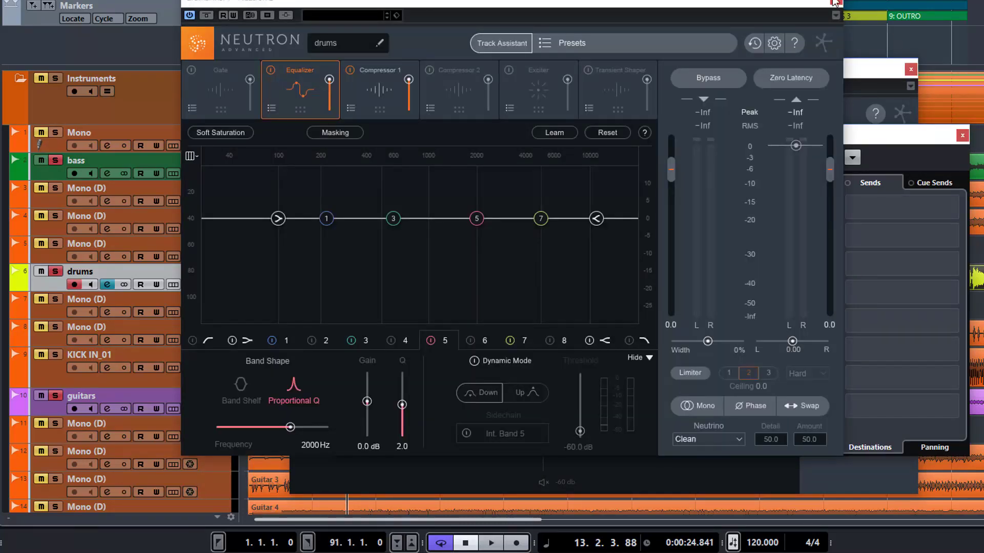
left_click(835, 3)
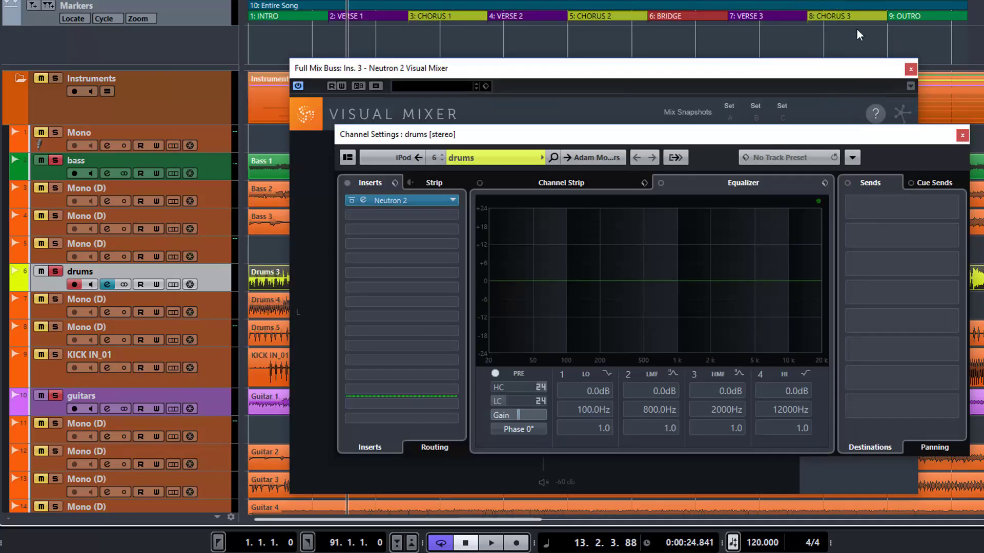
left_click(963, 137)
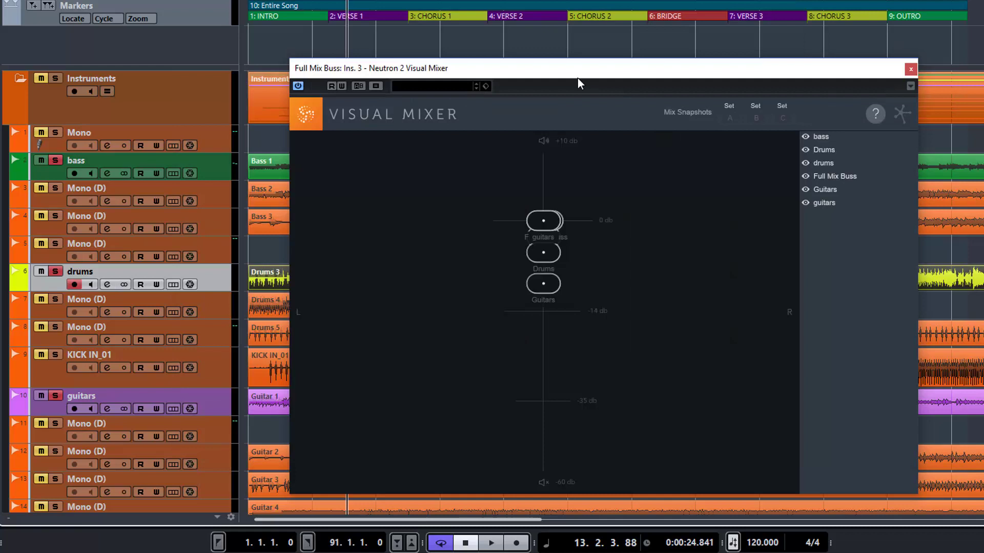
Step: Check the inserts of the first Mono track and remove Neutron 2 from the original drums track, Mono (D) track 5
left_click_drag(579, 72, 615, 55)
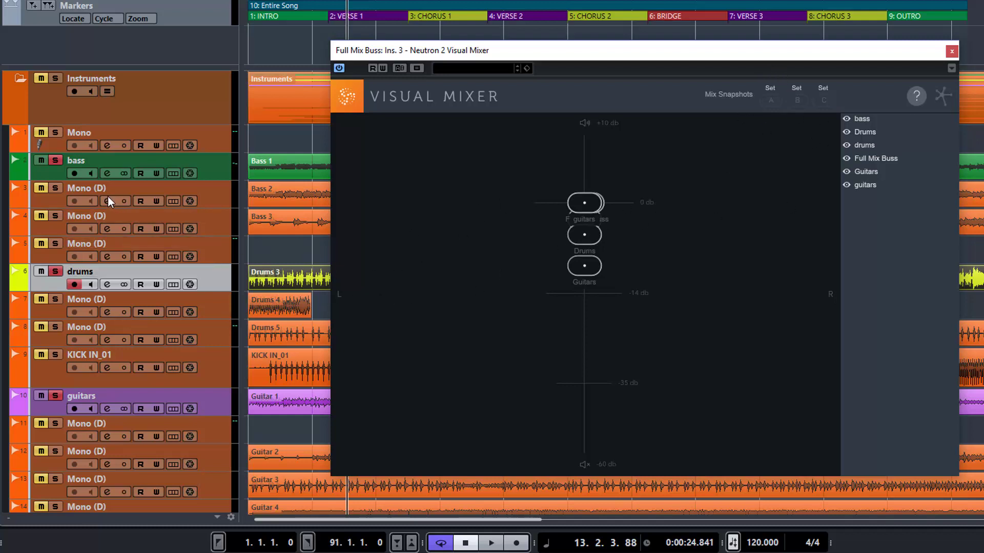
left_click(108, 146)
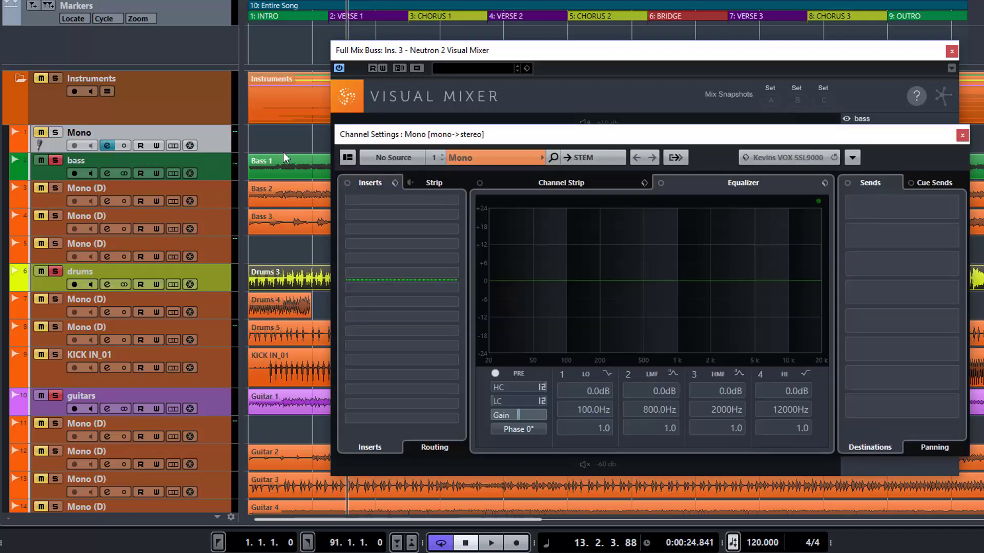
left_click(107, 258)
left_click(452, 201)
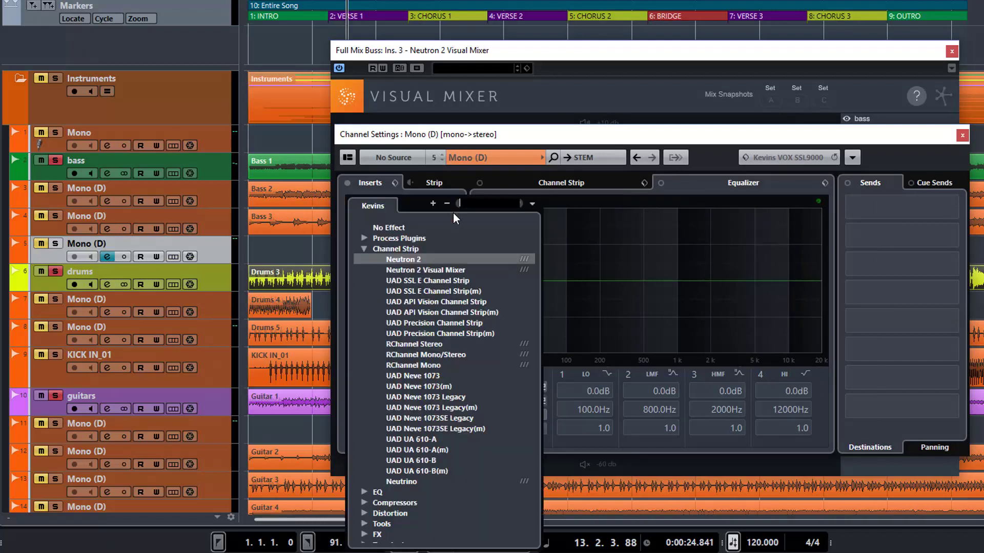
key("Escape")
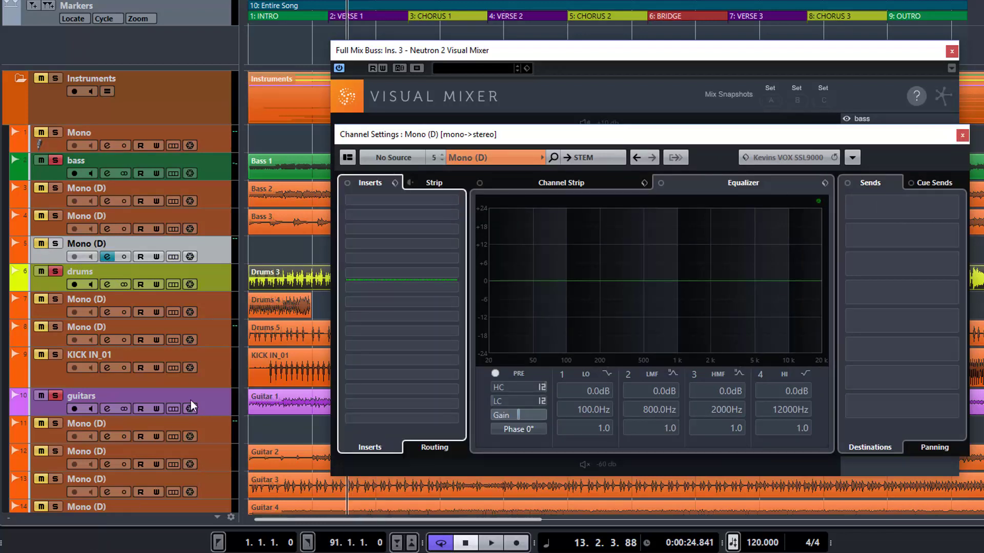
Step: Remove Neutron 2 from the original guitar track, Mono (D) track 11, and close the channel settings
left_click(222, 435)
left_click(453, 200)
key("Escape")
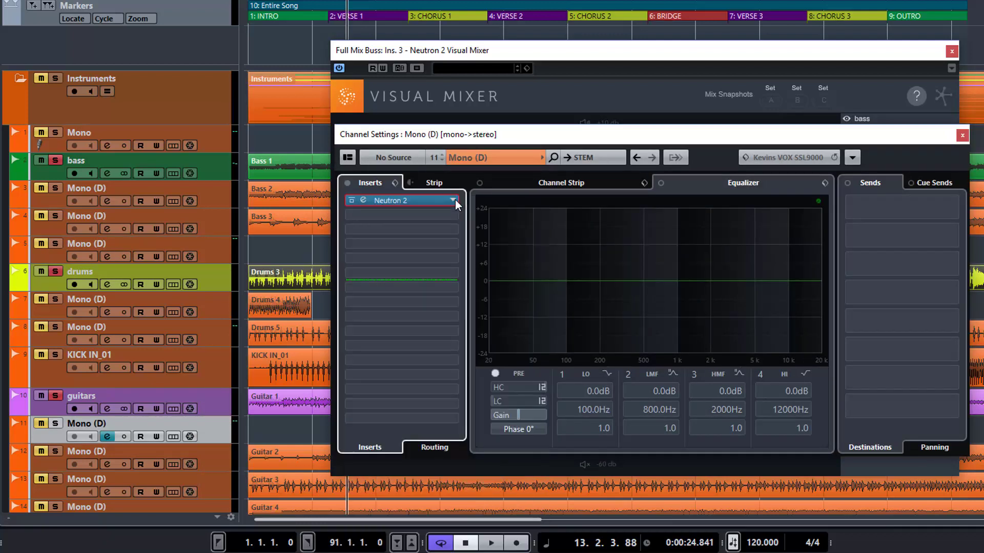
left_click(962, 136)
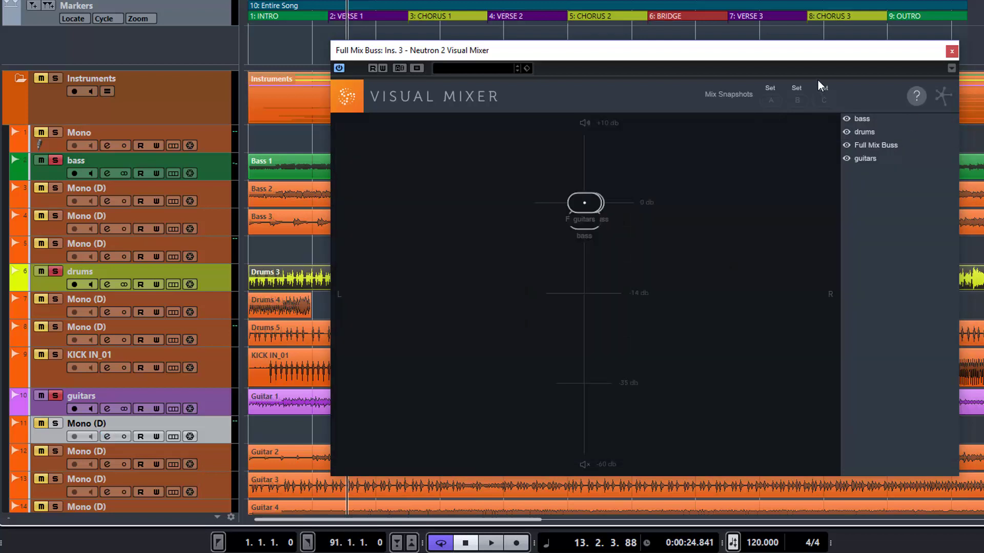
Step: Remove Neutron 2 from the second insert slot of the Full Mix Buss and bring the Visual Mixer back to the front
left_click_drag(805, 58, 802, 42)
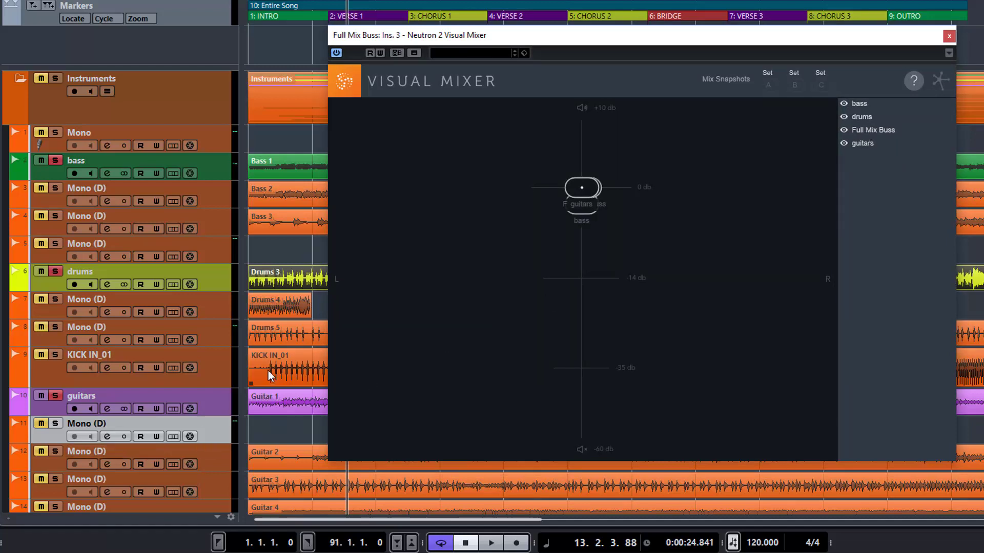
scroll(250, 395, "down", 15)
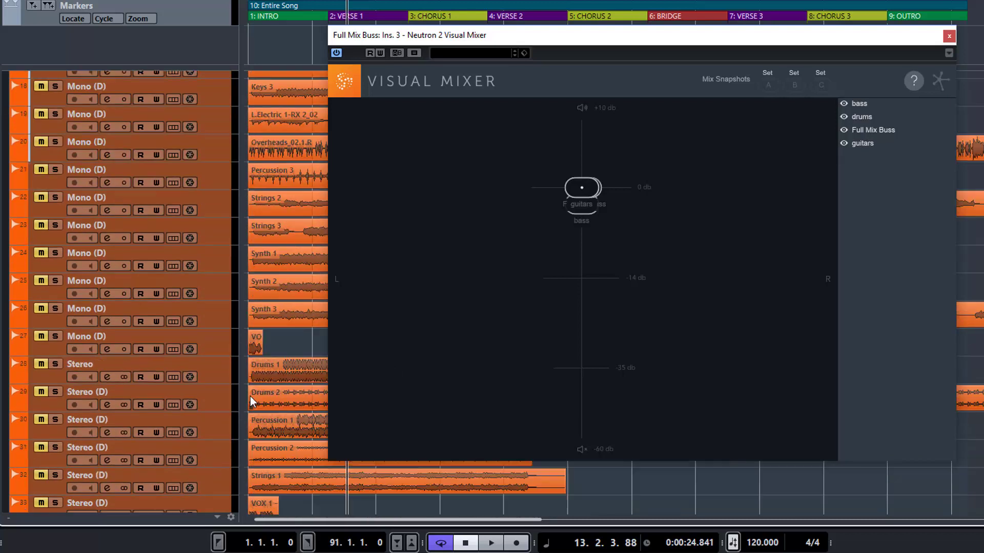
scroll(250, 395, "down", 5)
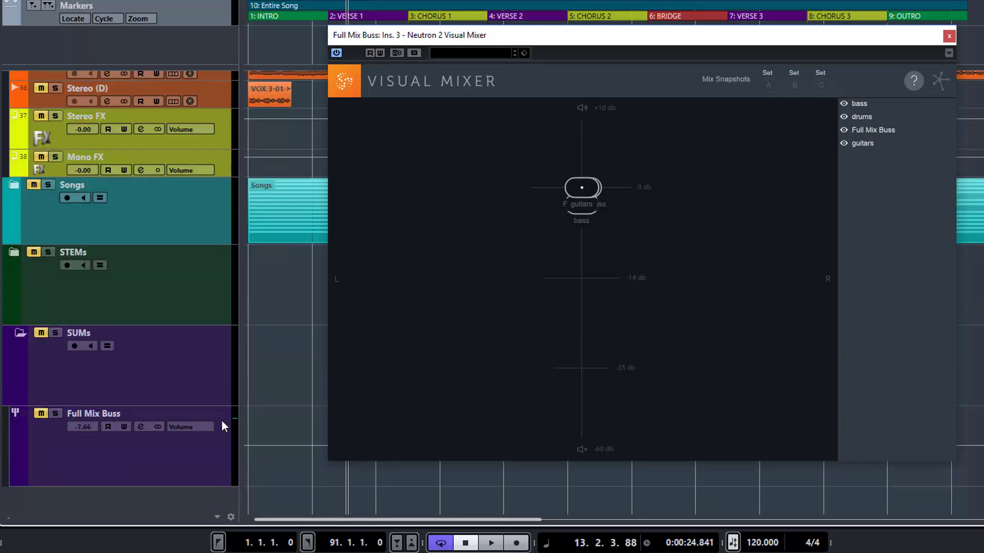
left_click(178, 460)
left_click(139, 426)
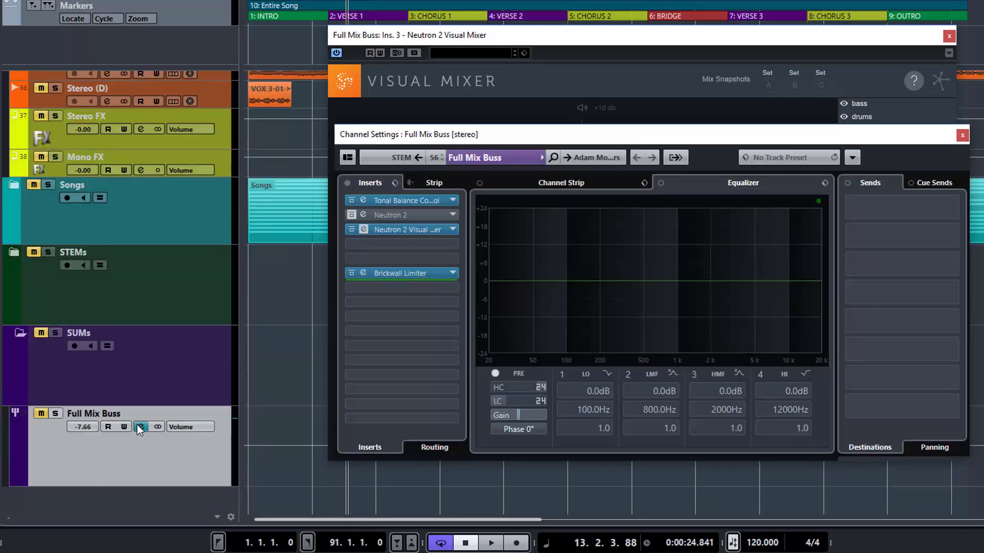
left_click(451, 214)
key("Escape")
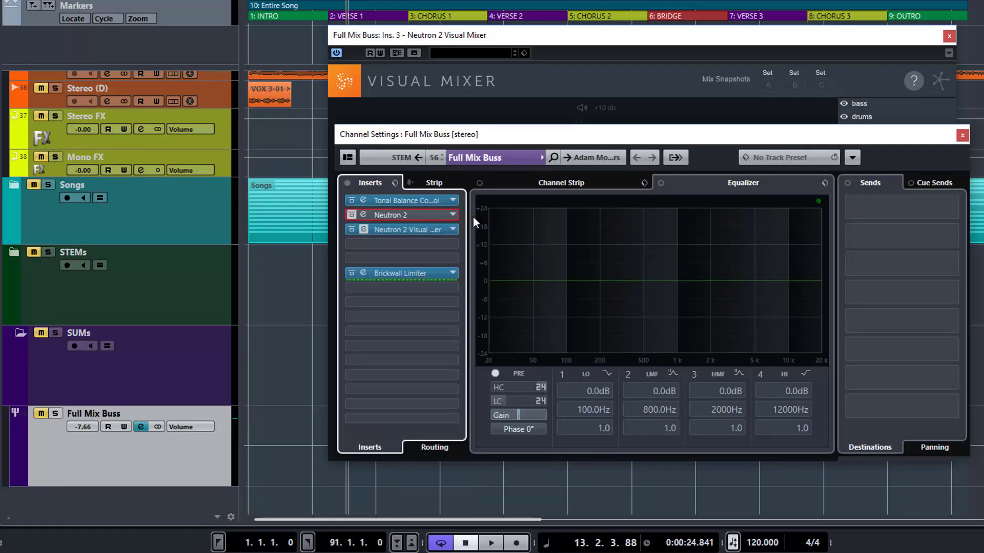
left_click(570, 41)
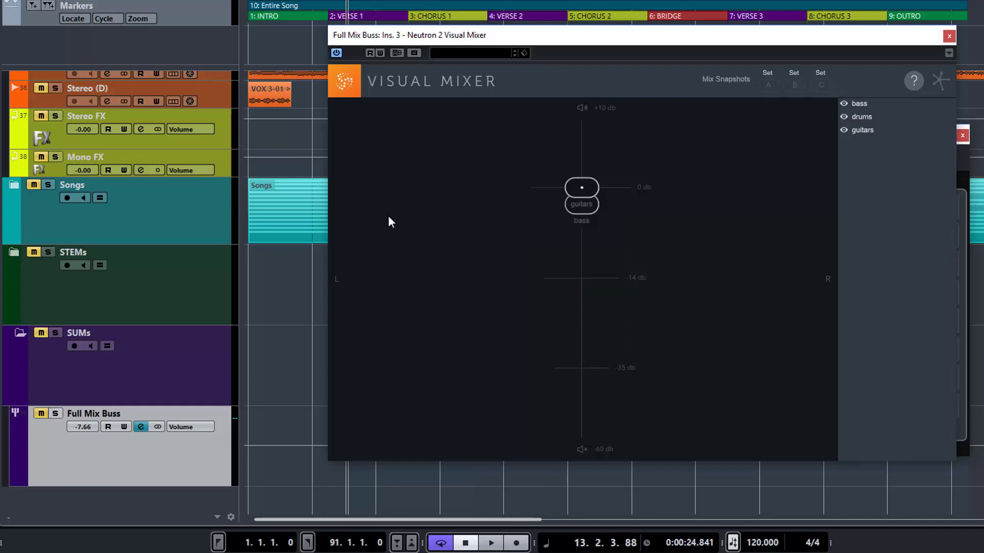
Step: Add one stereo audio track named keys
scroll(294, 255, "up", 10)
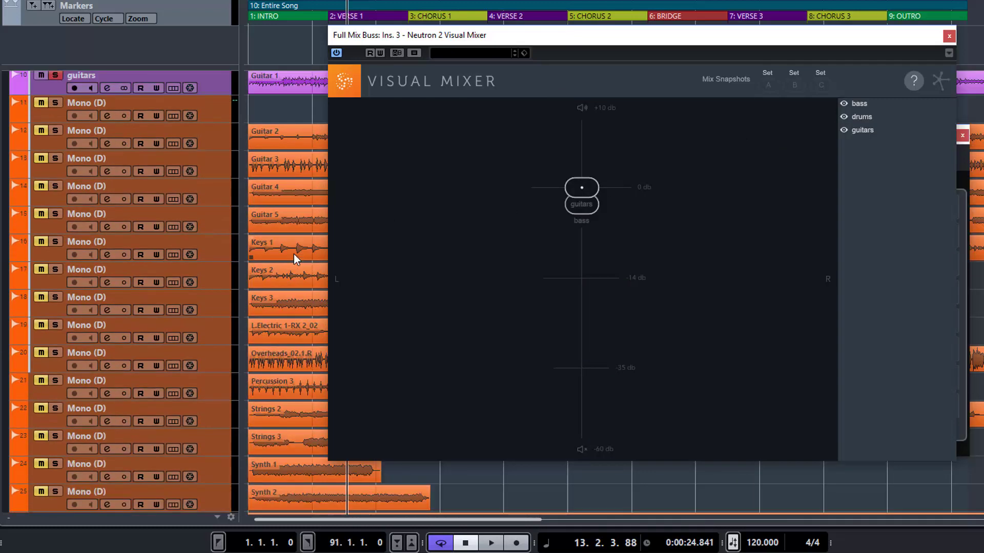
scroll(295, 256, "down", 10)
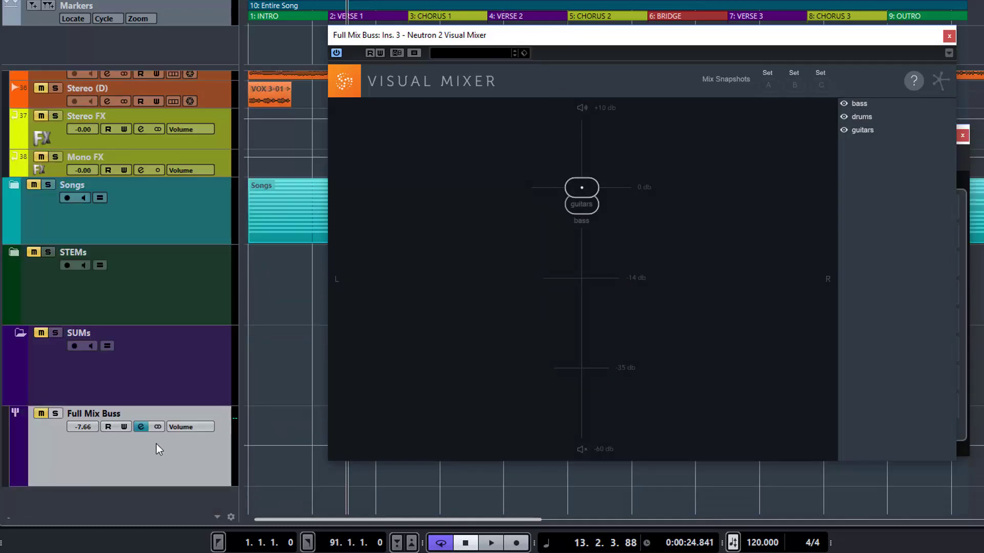
scroll(295, 343, "up", 20)
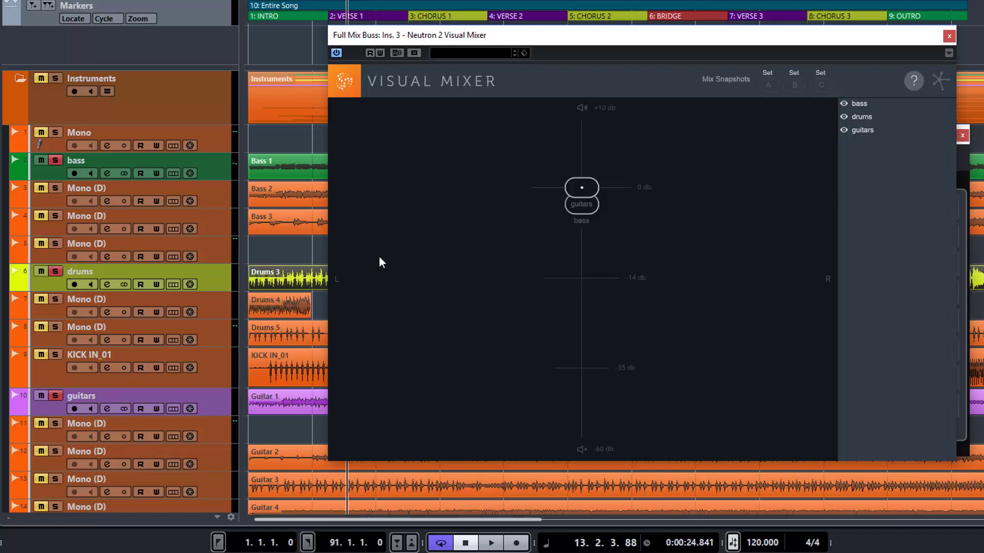
scroll(306, 252, "down", 4)
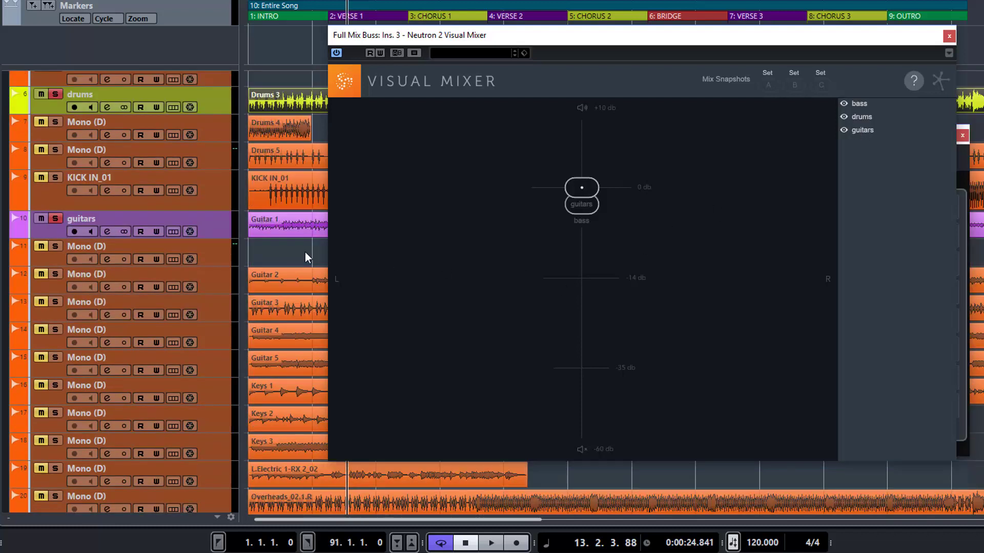
right_click(221, 2)
left_click(267, 6)
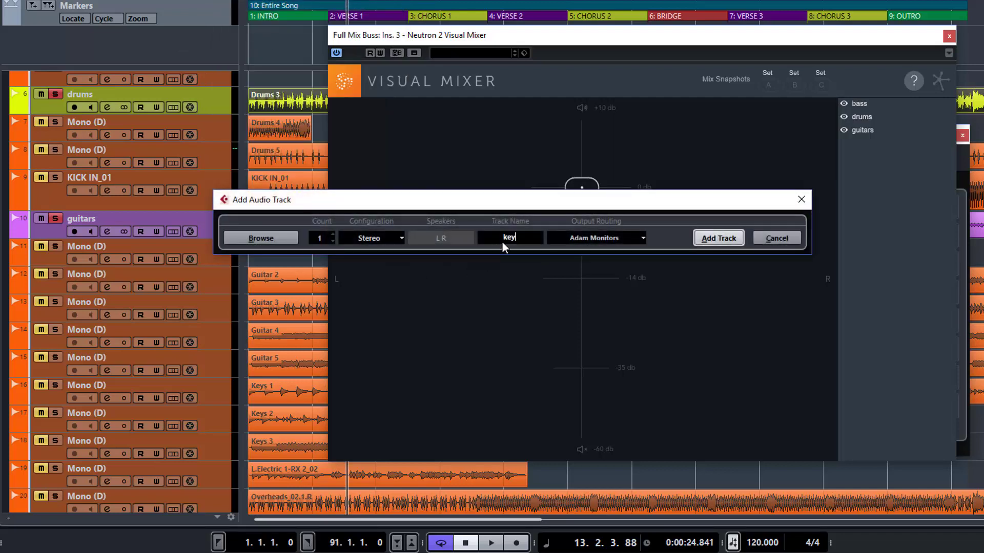
type("key")
key("Return")
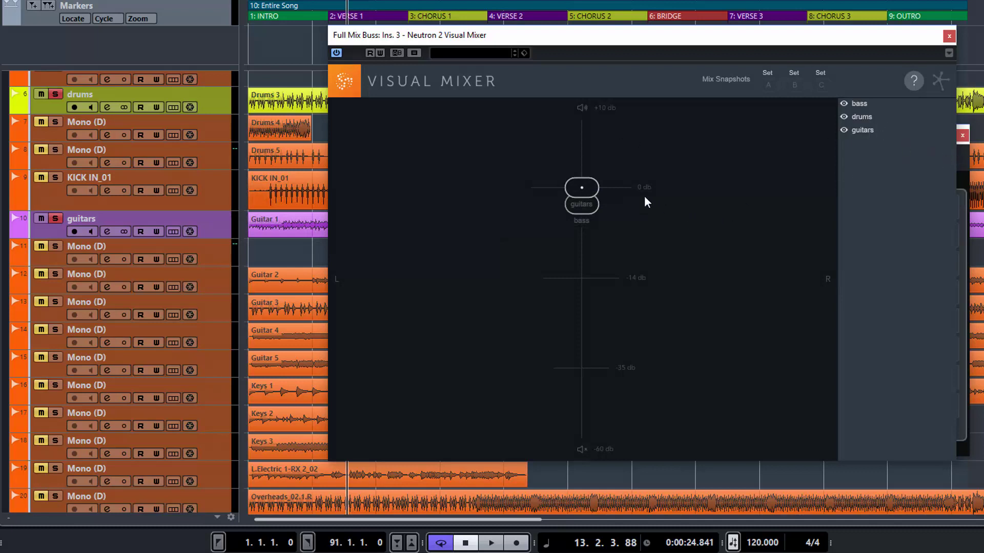
Step: Play the song from the start to check the tracks' activity in the Visual Mixer, and stop playback
scroll(229, 477, "down", 15)
scroll(227, 78, "up", 1)
mouse_move(225, 78)
left_mouse_down()
mouse_move(217, 377)
mouse_move(236, 71)
mouse_move(227, 79)
left_mouse_up()
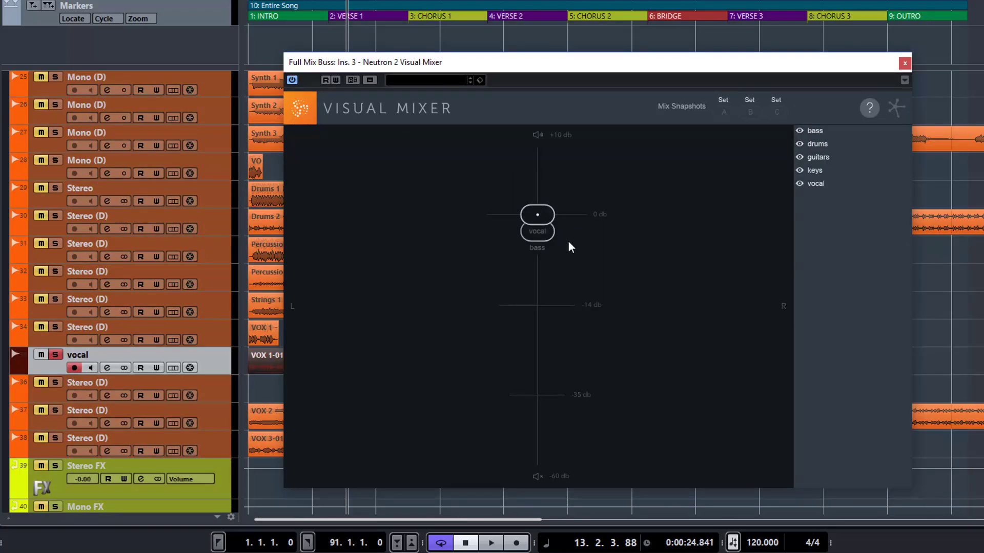
left_click(248, 37)
key("space")
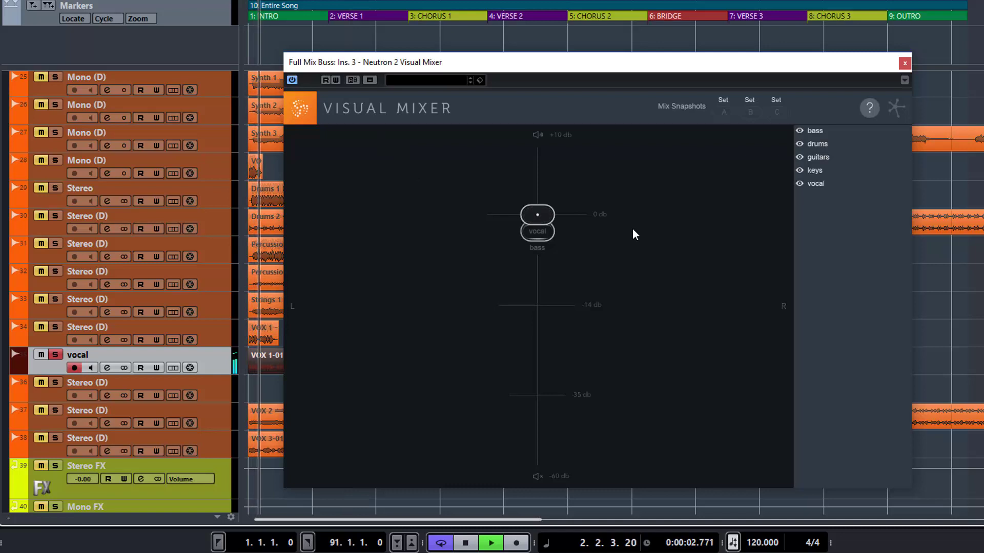
key("space")
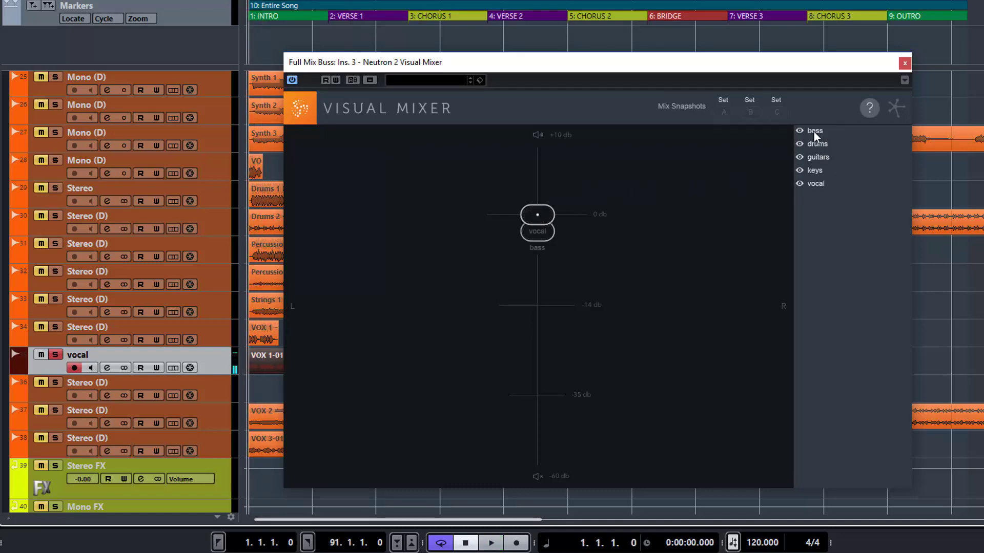
Step: Pan the guitars far left at 0 dB in the Visual Mixer and raise the bass to about 0 dB in the centre
left_click(819, 146)
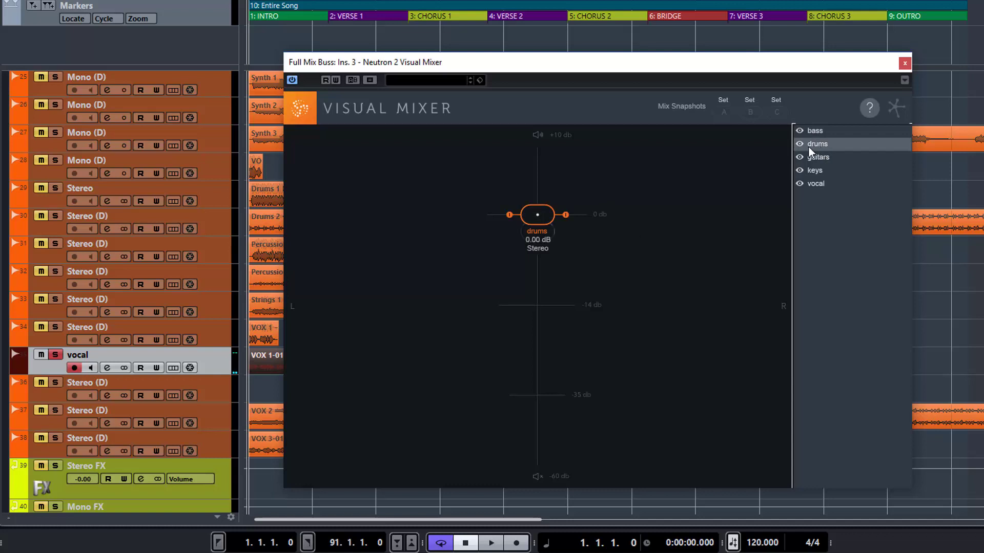
left_click(818, 133)
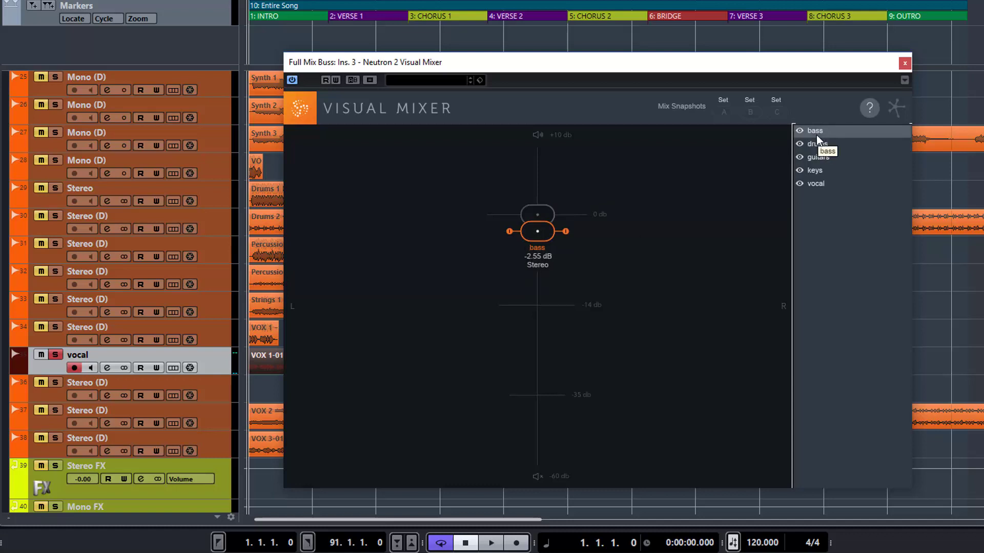
left_click(817, 156)
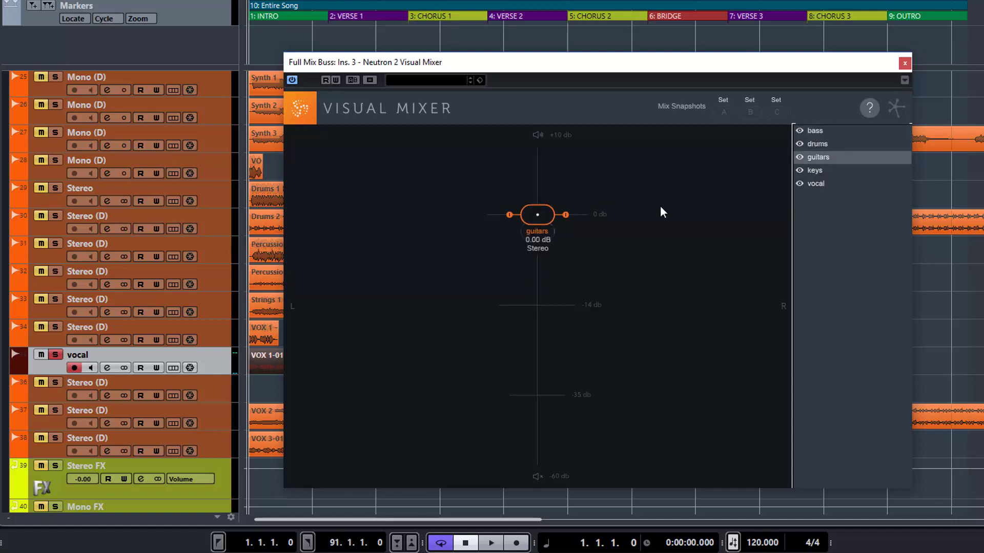
left_click_drag(539, 215, 449, 215)
left_click_drag(525, 233, 537, 213)
left_click_drag(453, 220, 369, 215)
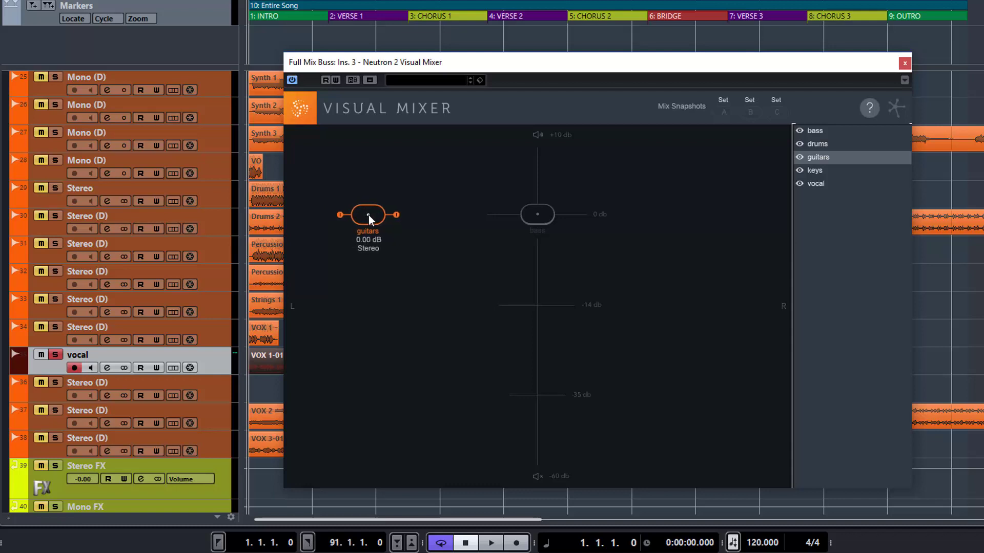
Step: Pan the keys far right at about 0 dB and shift the guitars further left at about 0.07 dB, and stop playback
left_click(816, 170)
left_click_drag(544, 216, 713, 213)
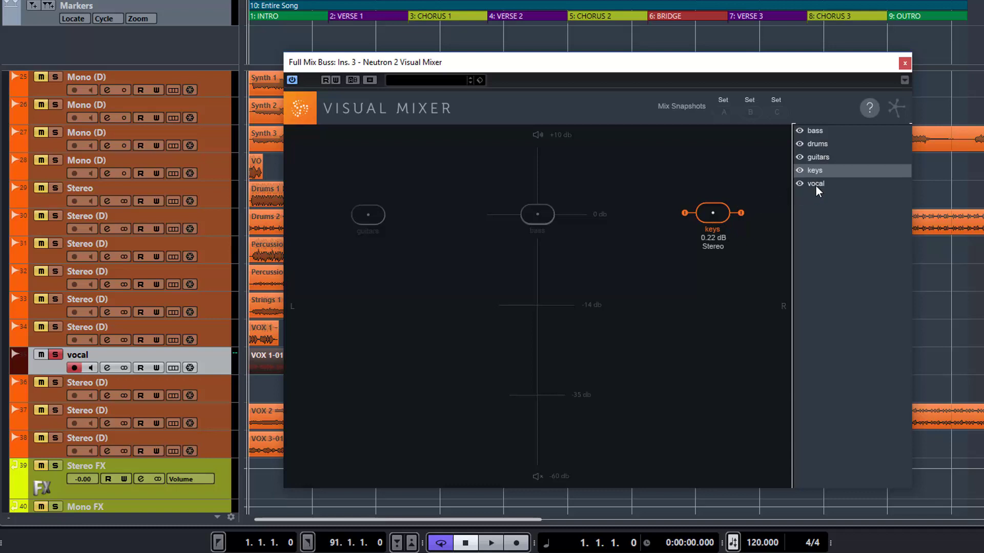
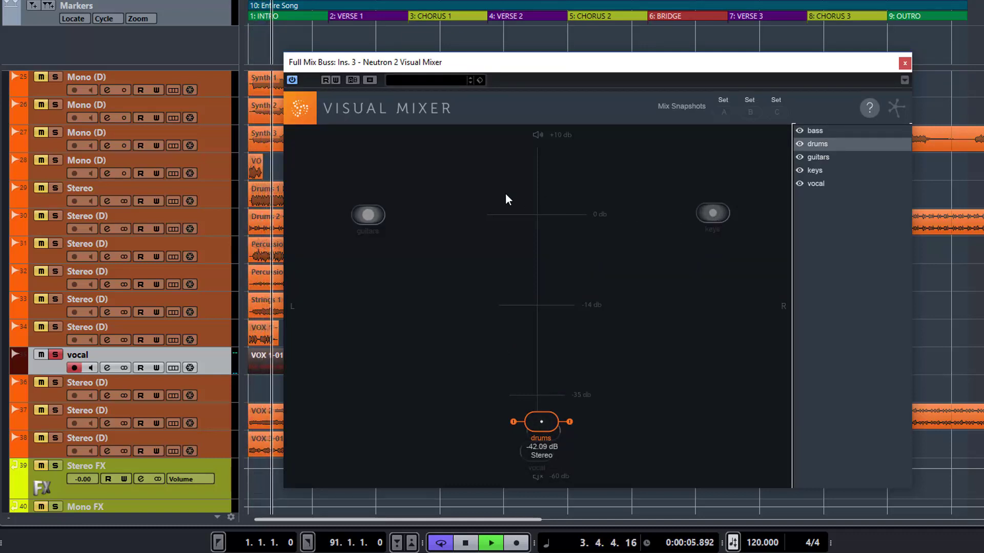
mouse_move(369, 213)
left_mouse_down()
mouse_move(296, 215)
mouse_move(760, 224)
mouse_move(296, 218)
mouse_move(352, 215)
left_mouse_up()
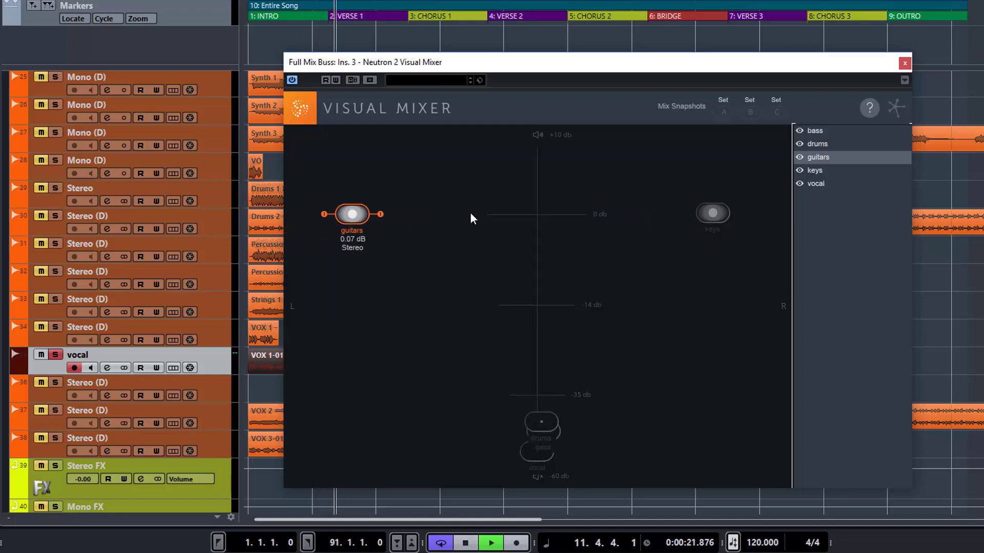
left_click_drag(713, 213, 738, 214)
key("space")
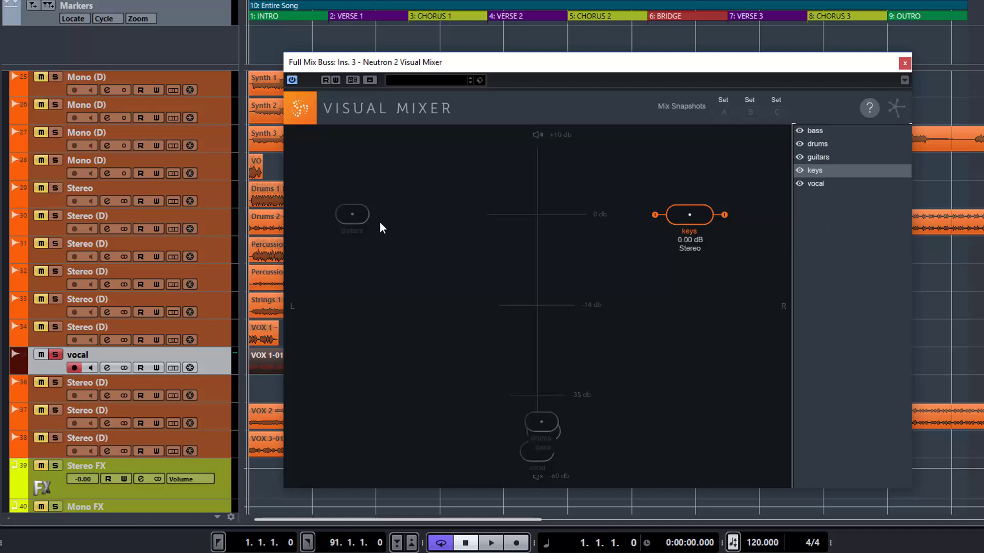
Step: Narrow the guitars' stereo width to its minimum during playback and lower the keys to about -49 dB
left_click(359, 217)
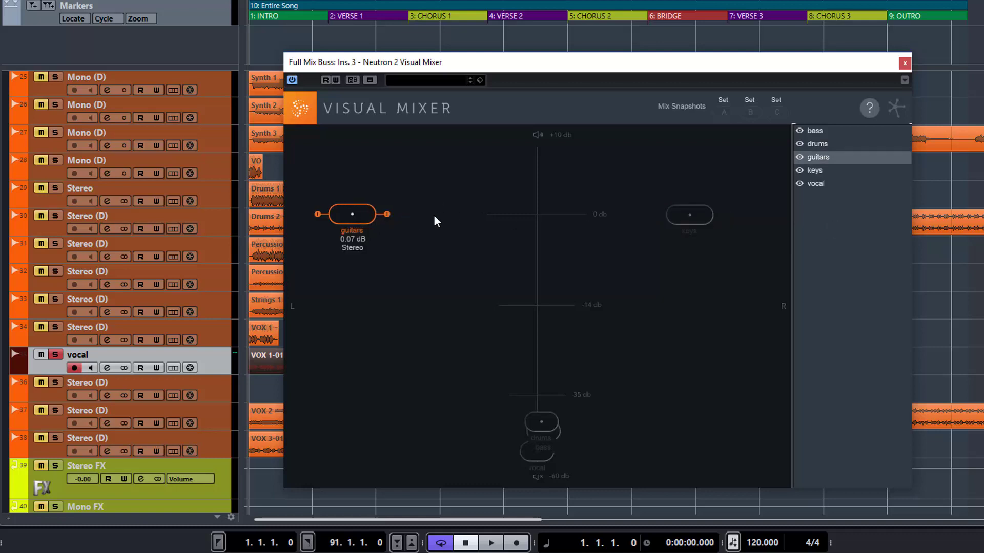
key("space")
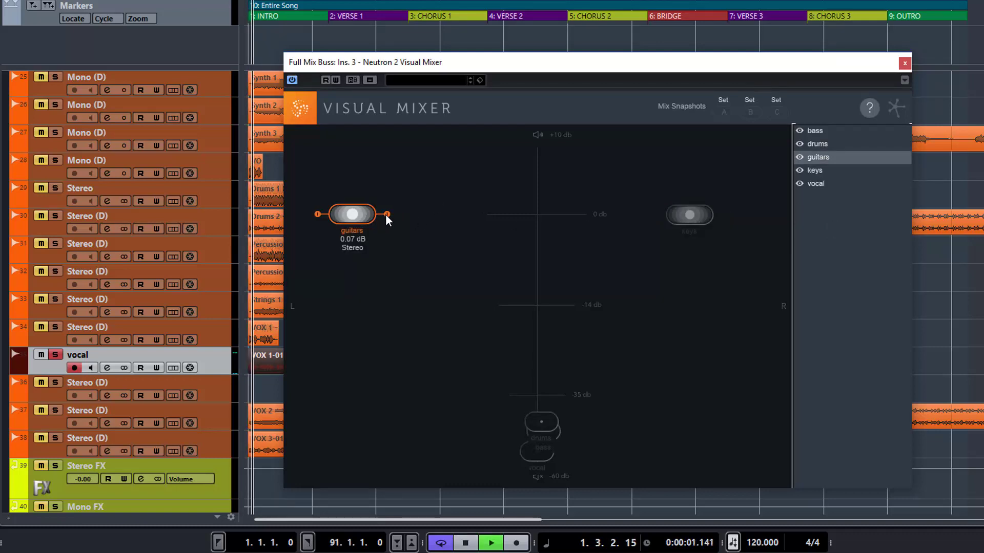
left_click_drag(386, 214, 373, 214)
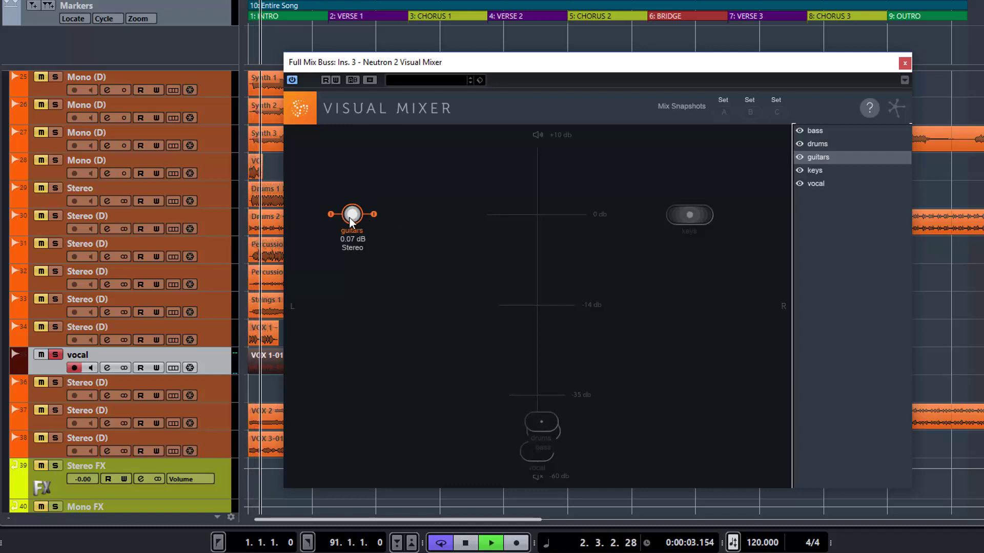
left_click_drag(689, 219, 693, 448)
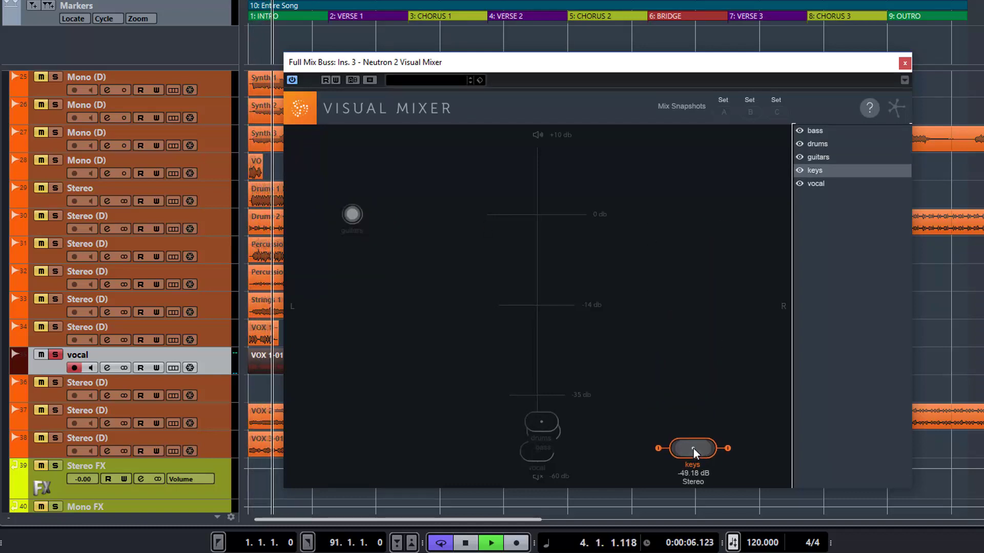
Step: Widen the guitars' stereo image again, move them to the centre at about -0.20 dB, and stop playback
left_click(357, 214)
left_click_drag(374, 214, 387, 215)
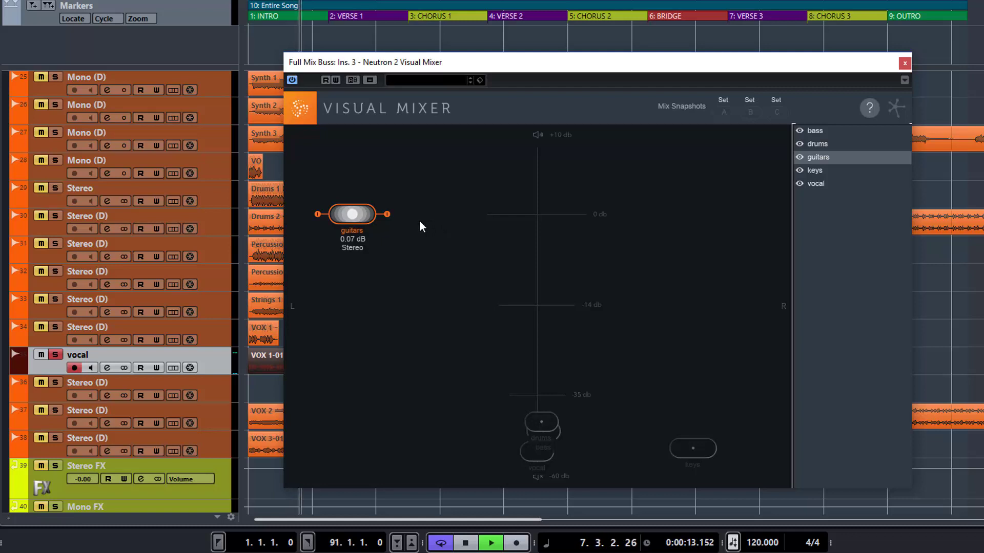
left_click_drag(384, 216, 557, 215)
key("space")
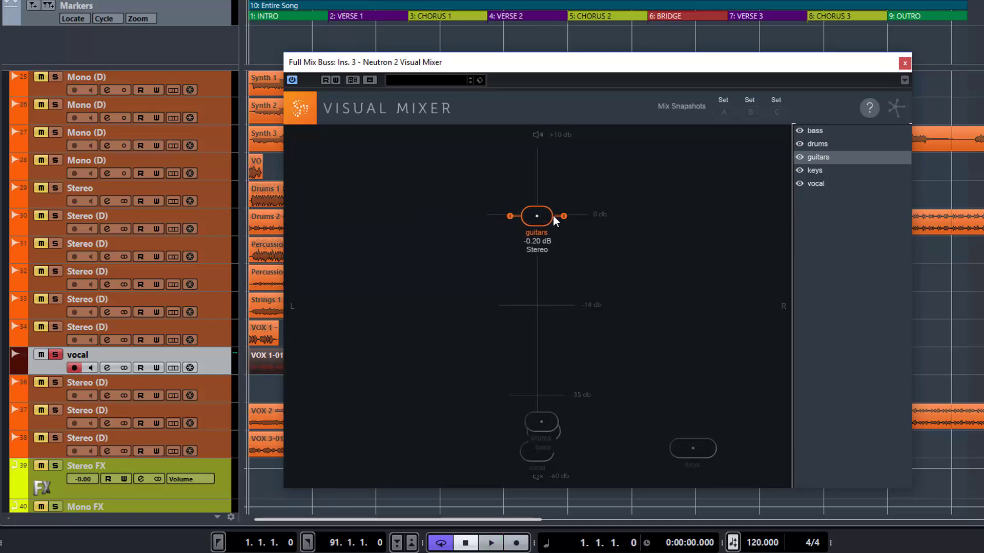
Step: Audition the centred guitars at minimum stereo width and at a wider setting, and stop playback
key("space")
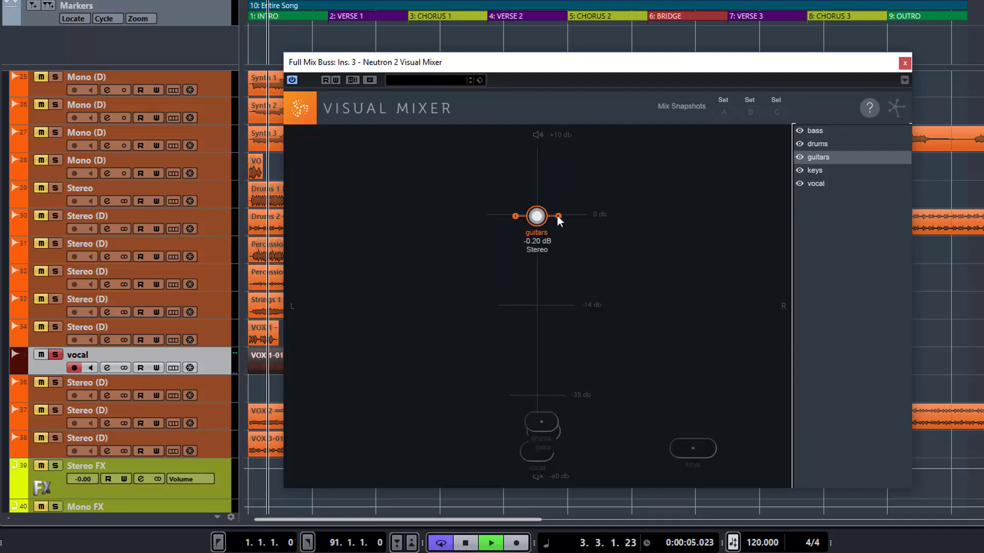
left_click_drag(558, 216, 568, 216)
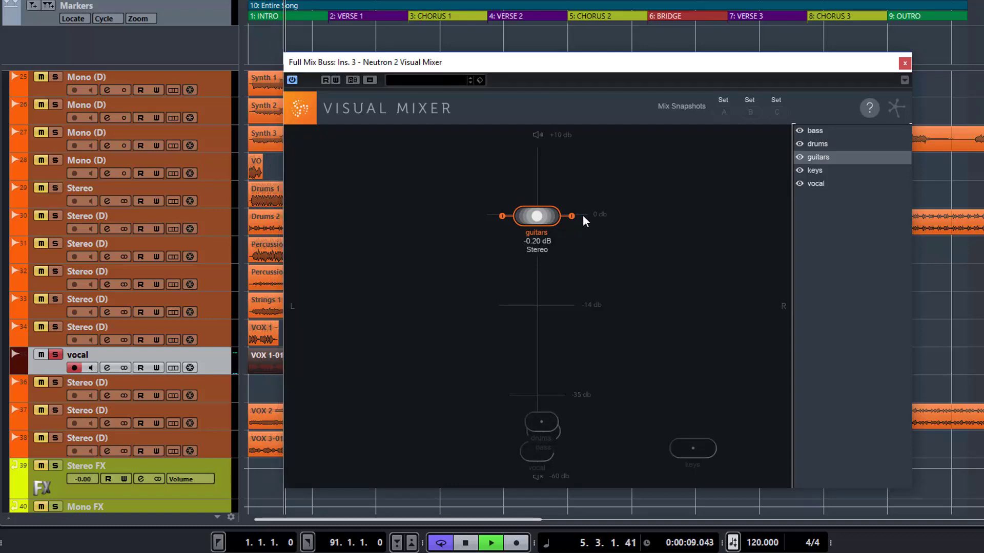
key("space")
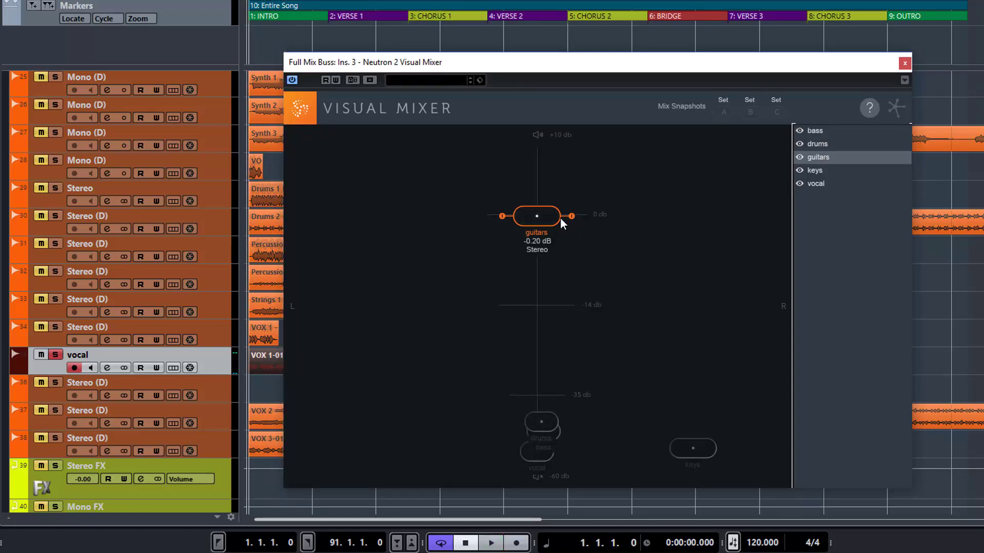
Step: Place the guitars far left at 0 dB and the keys far right at about 0.07 dB, both at minimum stereo width, during playback
key("space")
left_click_drag(550, 217, 362, 214)
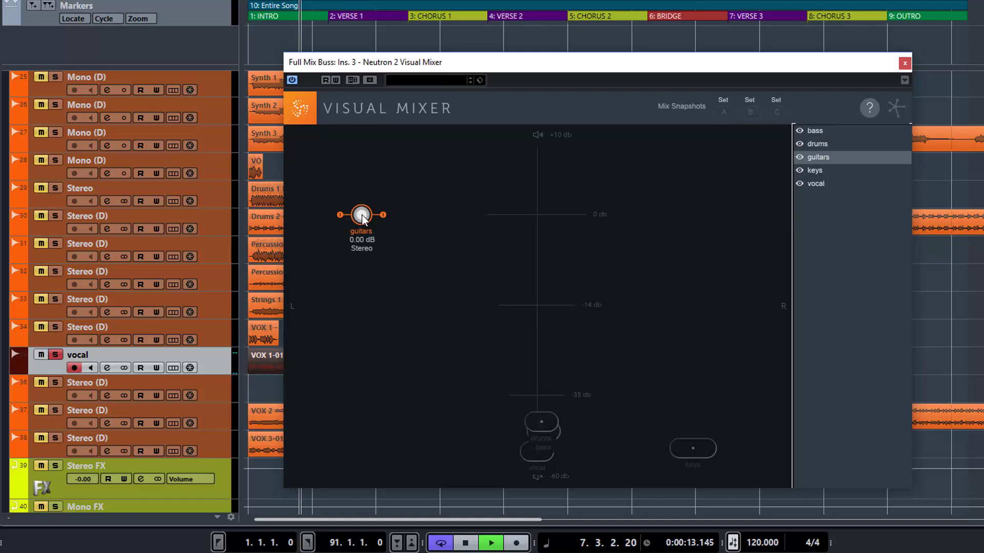
left_click(691, 448)
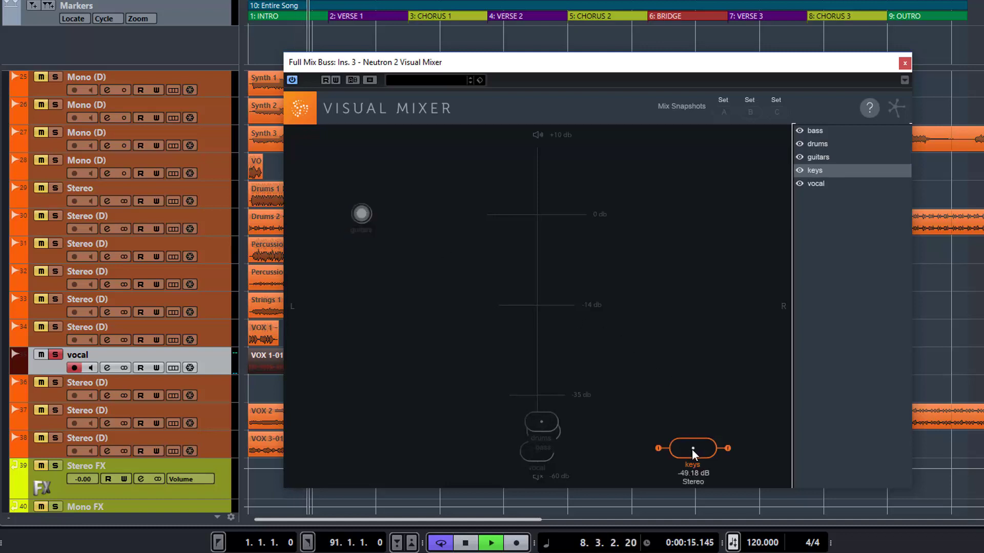
left_click_drag(693, 450, 731, 214)
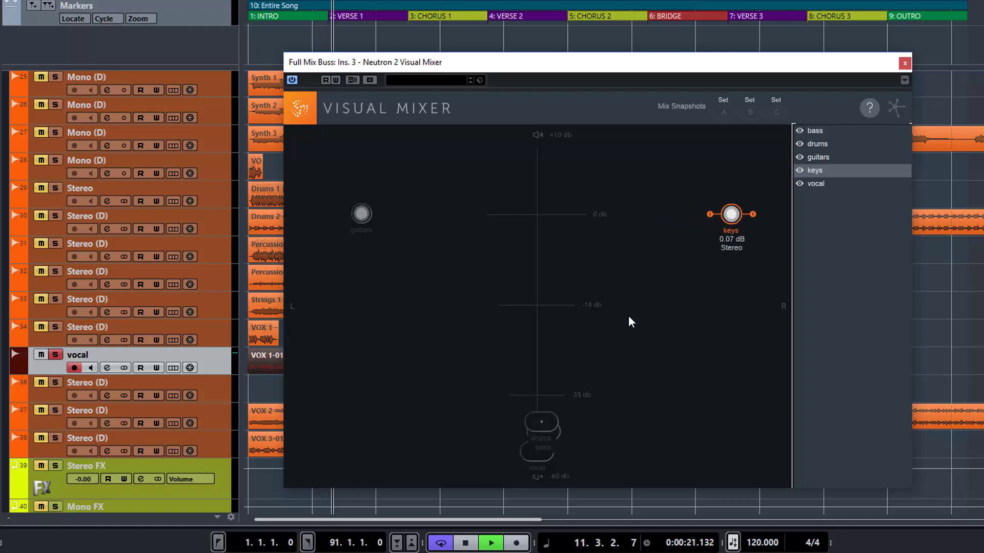
Step: Rebalance during playback with the bass centred at -3.68 dB, the guitars at -6.23 dB and the keys at -6.74 dB
left_click(542, 444)
left_click_drag(543, 443, 539, 215)
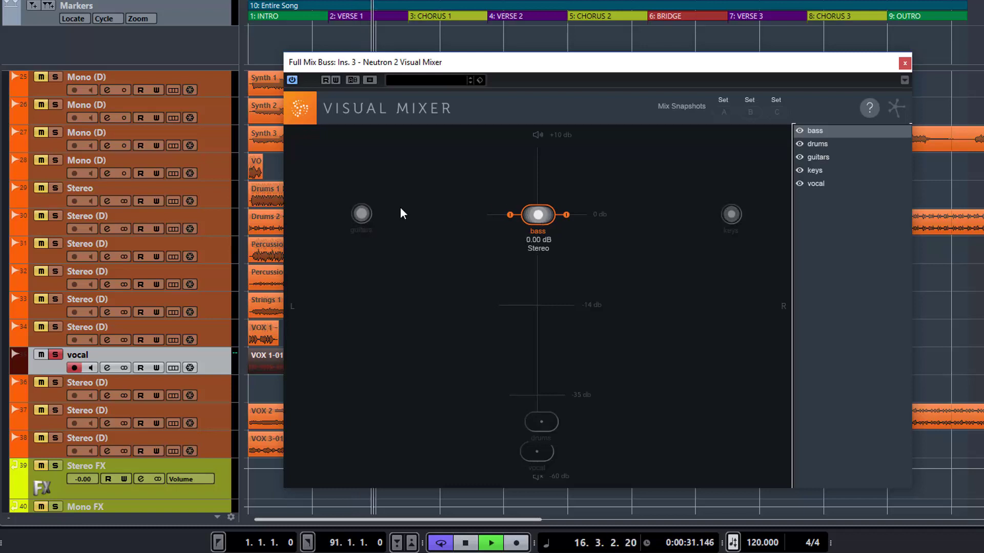
left_click_drag(361, 214, 362, 246)
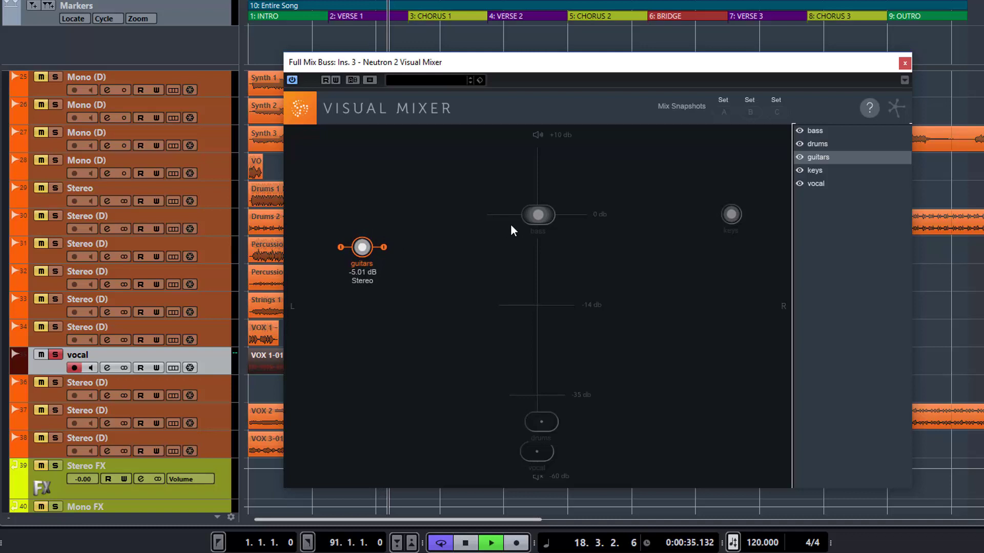
left_click(534, 222)
left_click_drag(534, 222, 536, 252)
left_click_drag(732, 215, 732, 260)
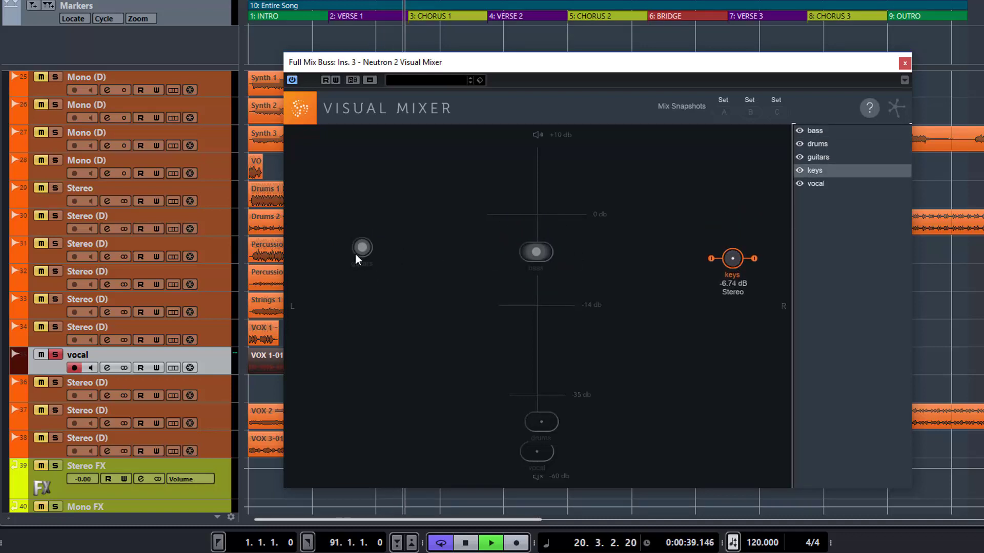
left_click_drag(367, 251, 359, 255)
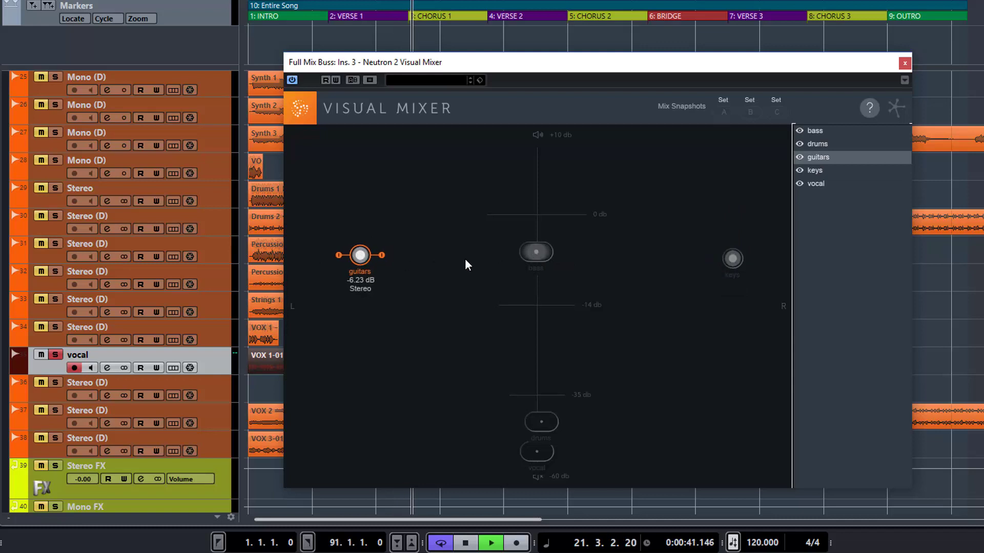
left_click_drag(532, 252, 539, 239)
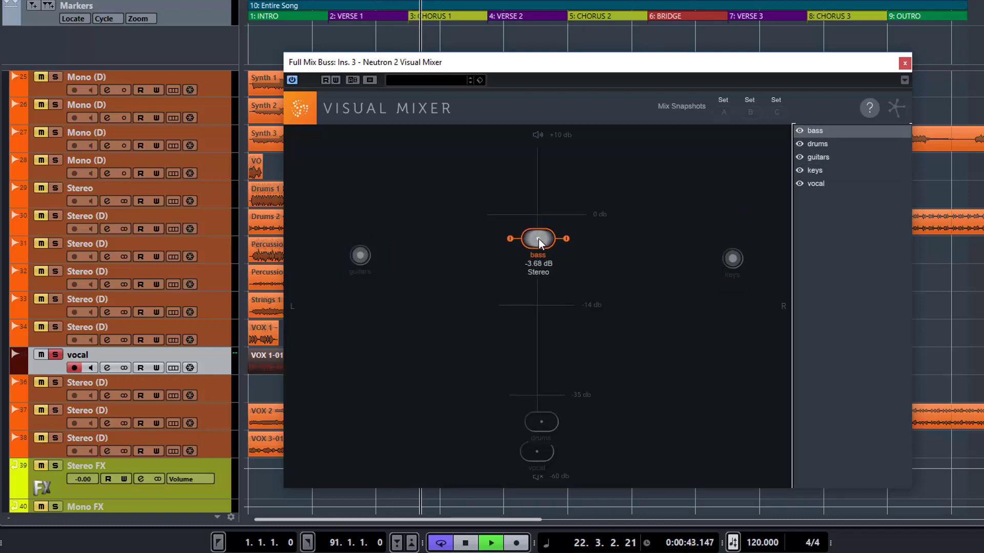
Step: Set the centred drums to -11.14 dB and the bass to -7.87 dB, stopping playback in between
left_click_drag(543, 421, 537, 296)
key("space")
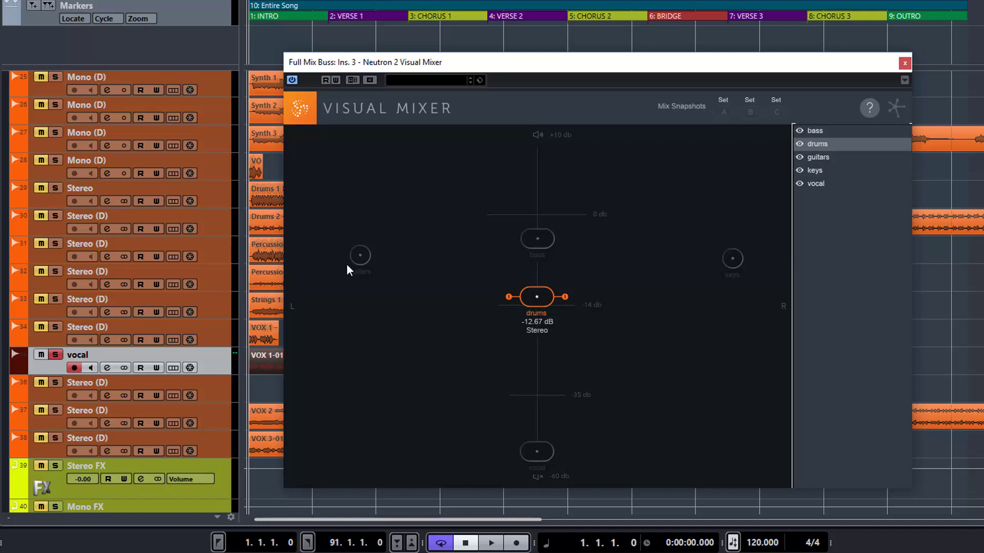
left_click_drag(540, 291, 537, 286)
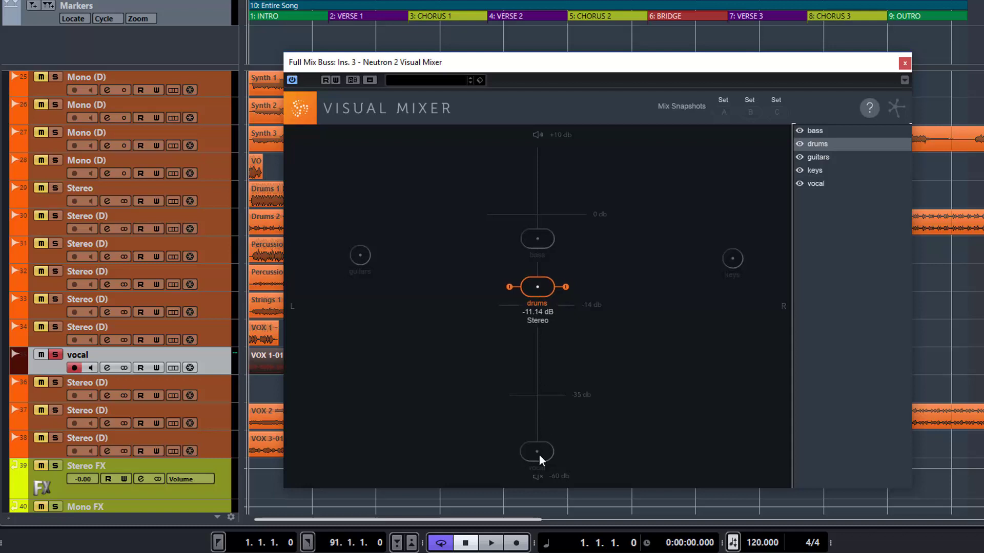
left_click_drag(535, 241, 537, 265)
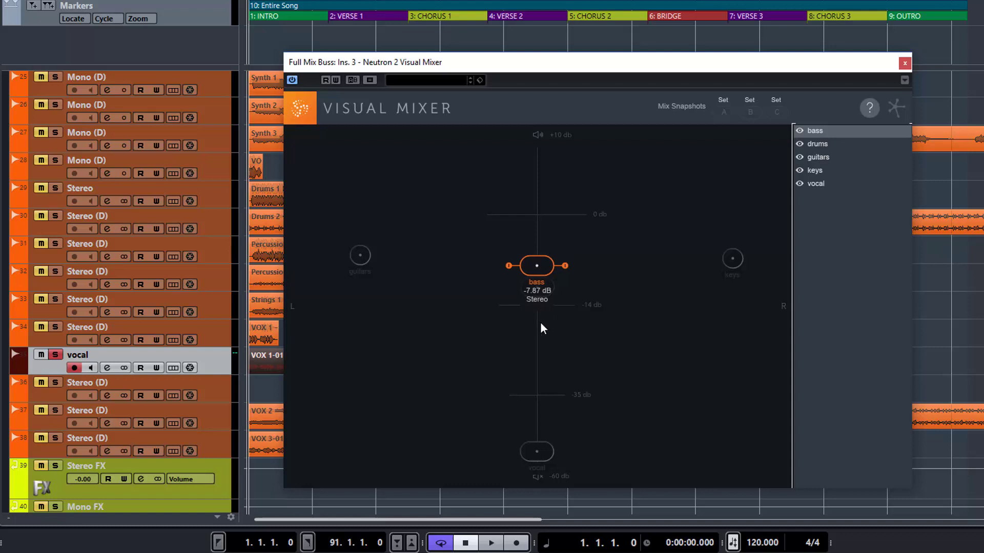
Step: Raise the centred vocal to about -4.29 dB during playback, and stop playback
key("space")
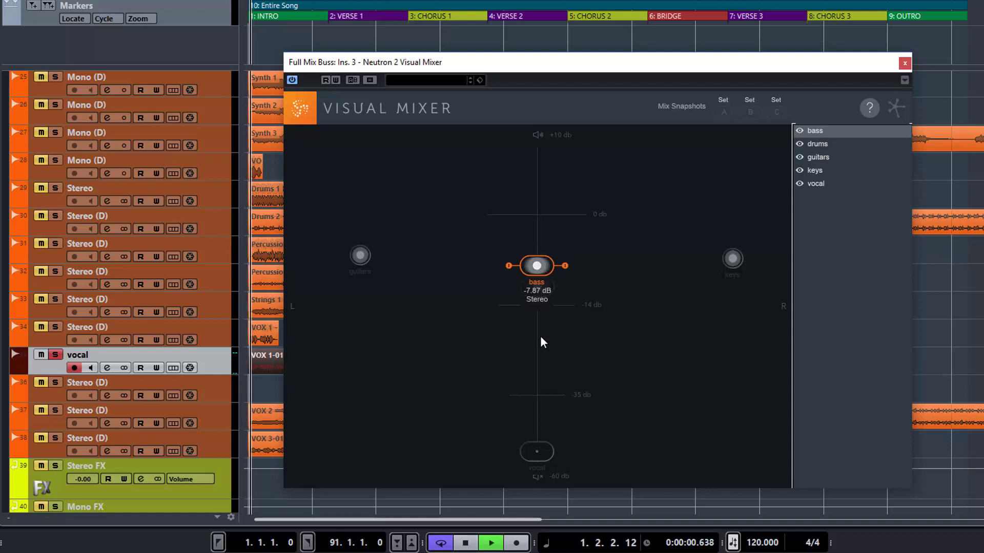
left_click_drag(537, 451, 537, 250)
key("space")
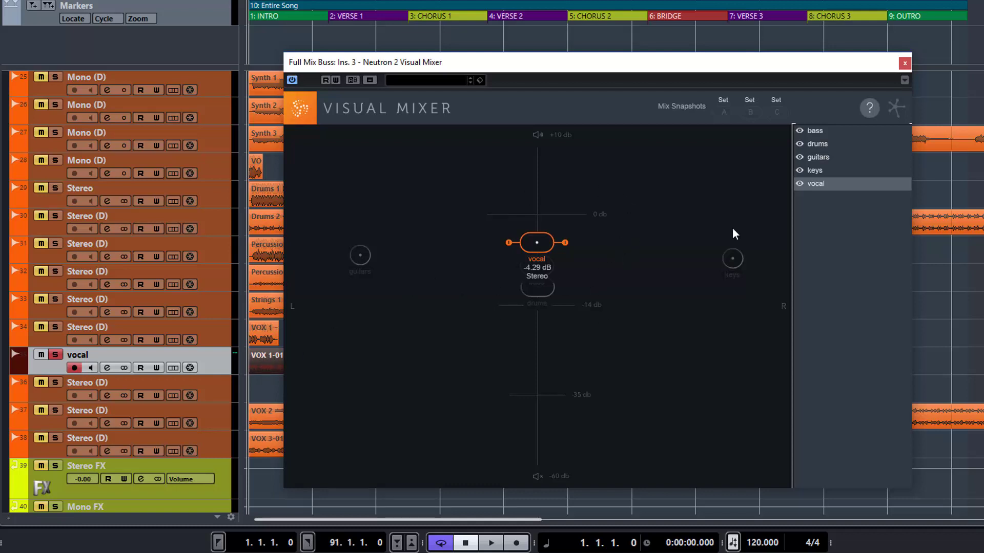
Step: Settle the centred vocal at -5.31 dB and minimum stereo width using playback, and store the mix as snapshot A
left_click_drag(537, 247, 537, 306)
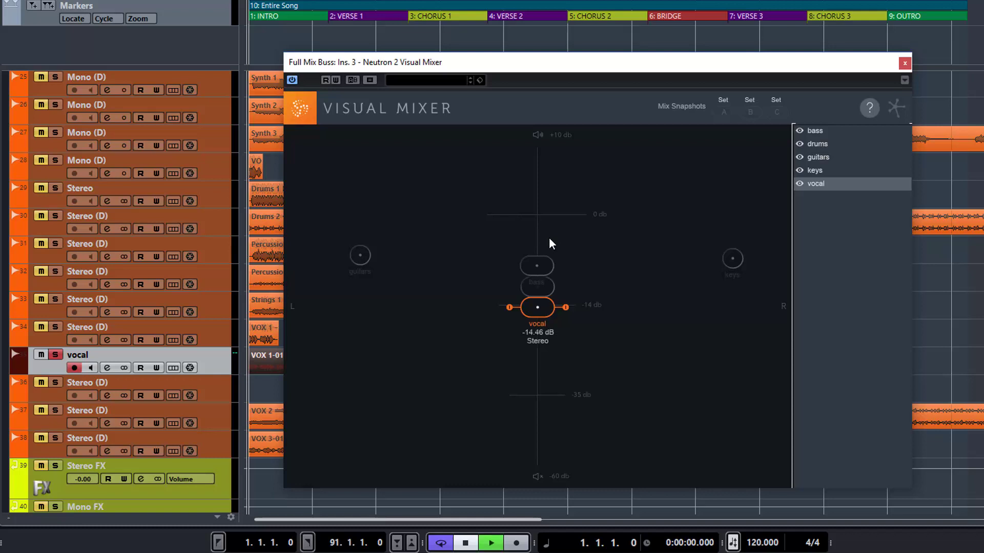
key("space")
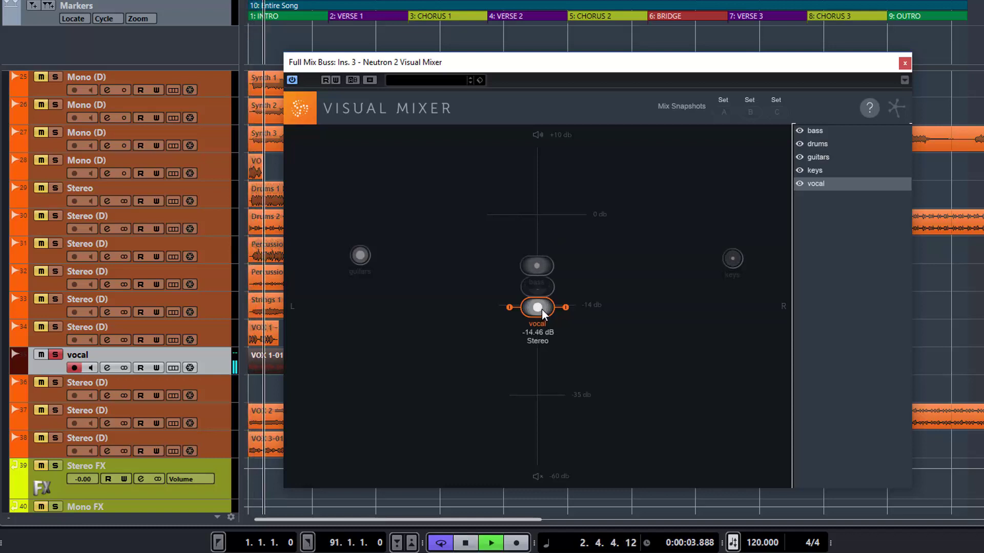
left_click_drag(544, 309, 540, 255)
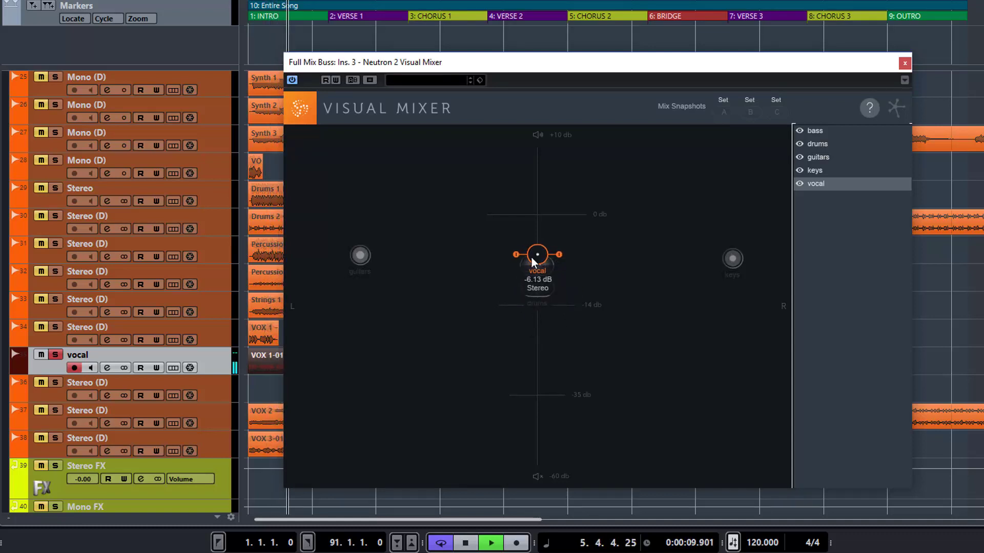
scroll(535, 255, "up", 2)
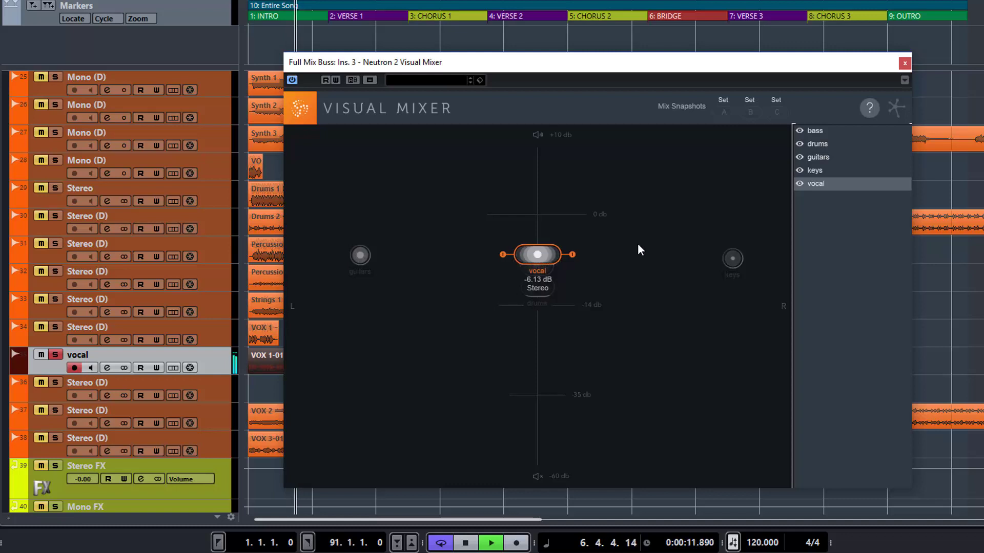
scroll(531, 261, "down", 4)
left_click_drag(530, 264, 537, 248)
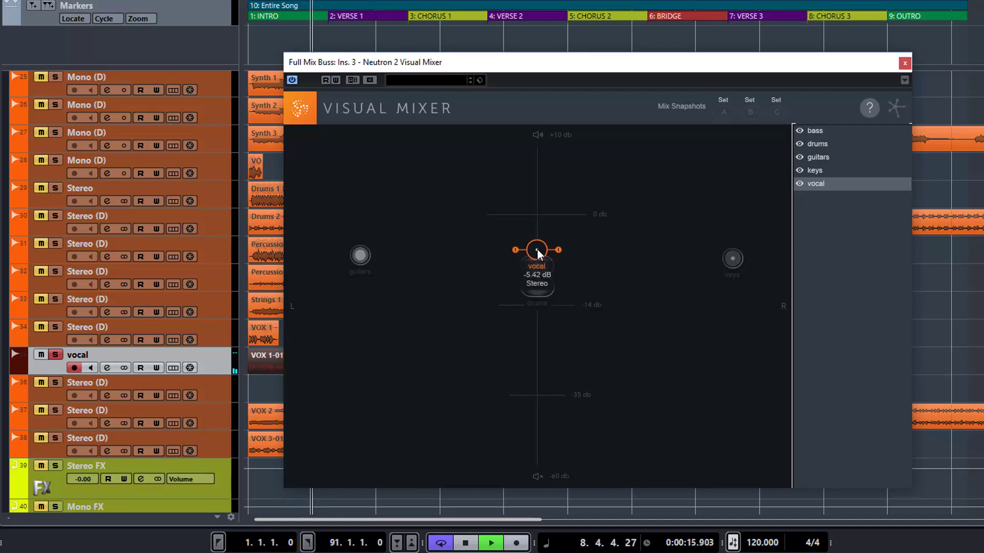
key("space")
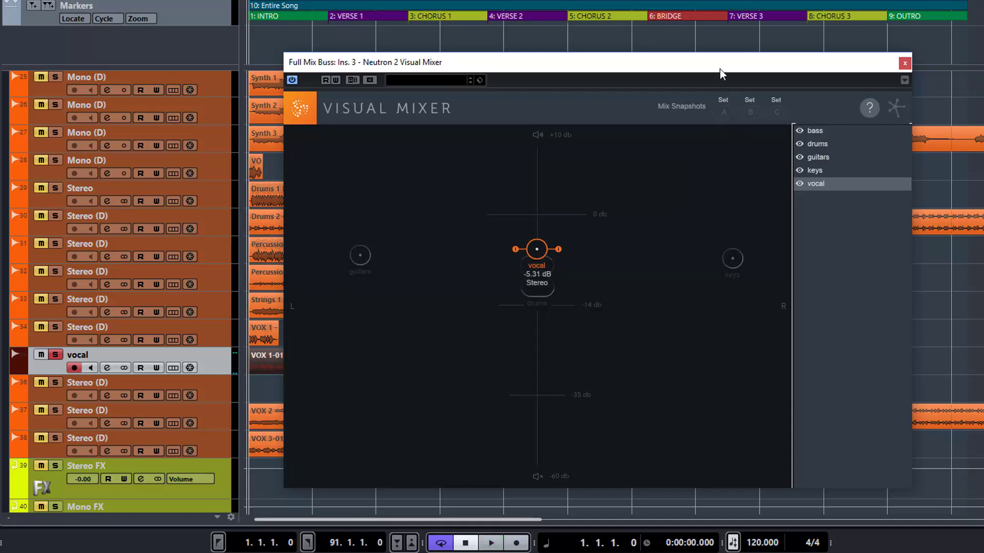
left_click(722, 100)
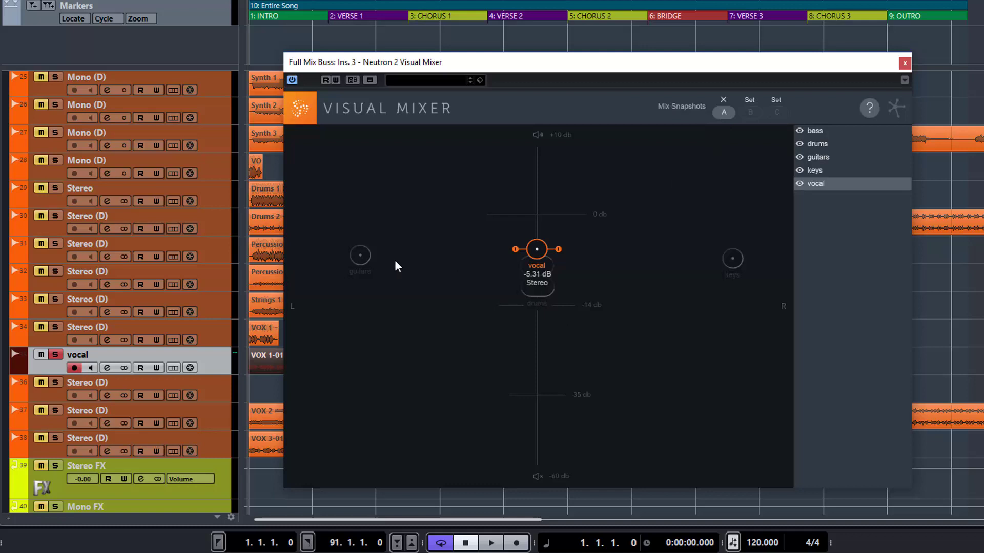
Step: Pan the guitars hard left and the keys hard right at -10.93 dB, lower the bass to -12.26 dB, and store the mix as snapshot B
left_click(357, 258)
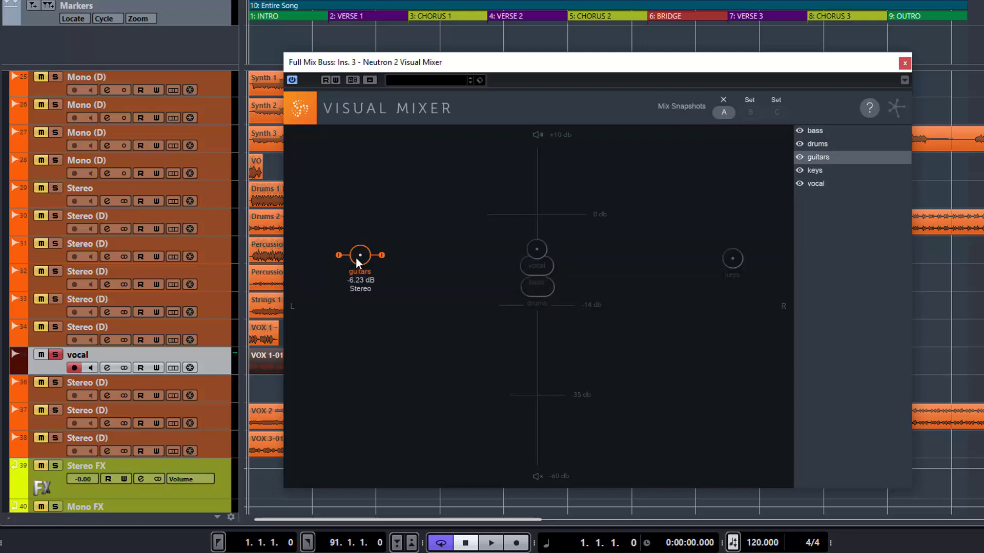
left_click_drag(357, 259, 289, 285)
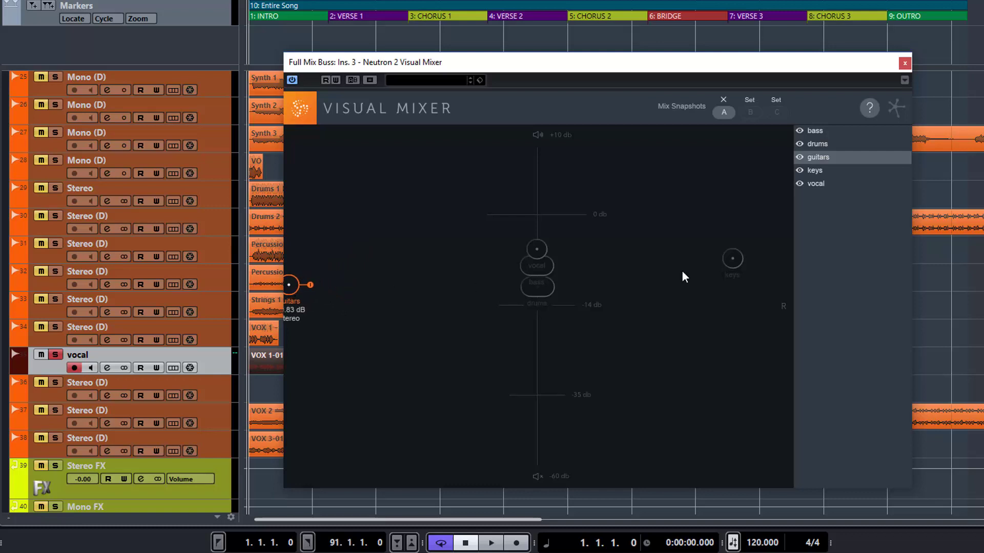
left_click_drag(739, 263, 786, 286)
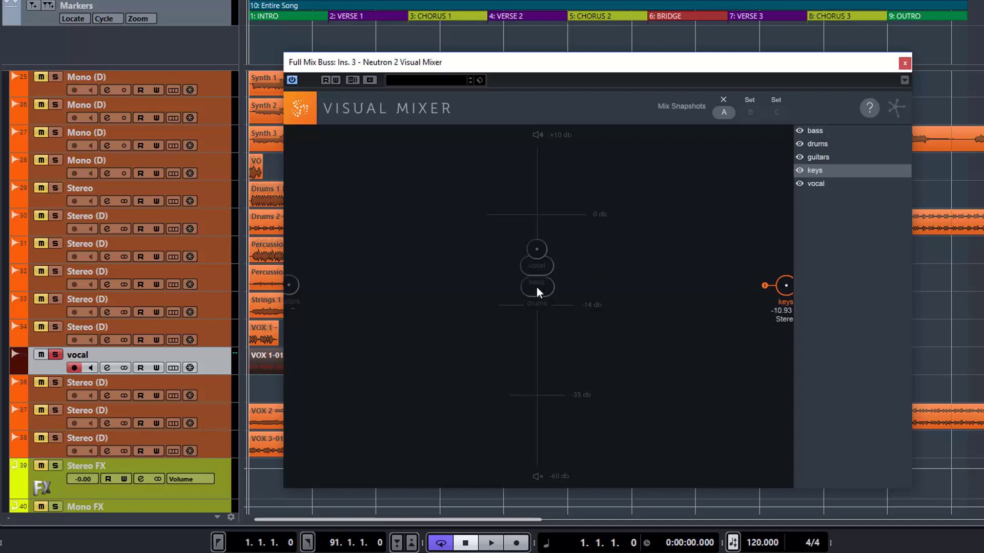
left_click_drag(537, 262, 539, 294)
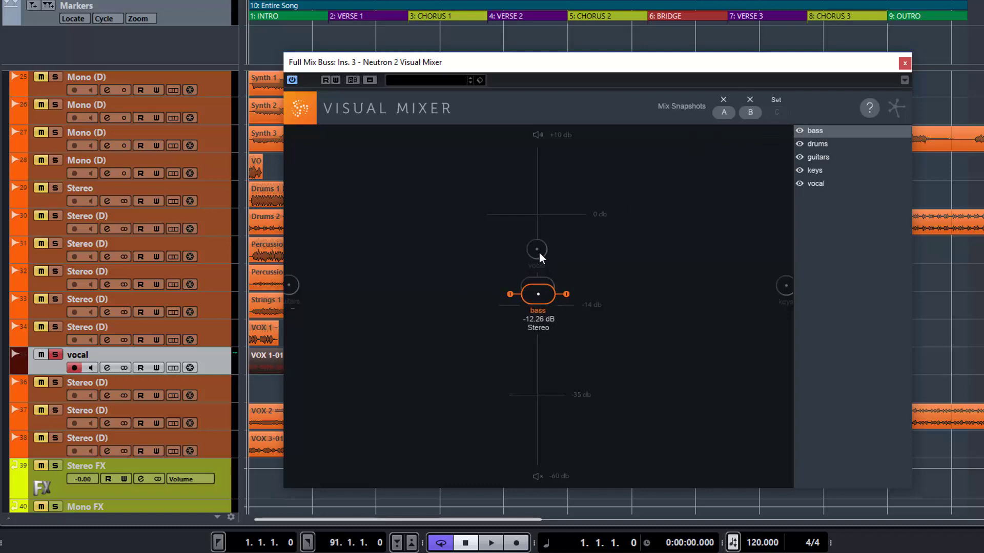
Step: Raise the drums to -6.64 dB, move guitars (-10.42 dB) and keys (-10.32 dB) closer to the centre, and store snapshot C
left_click_drag(539, 294, 537, 257)
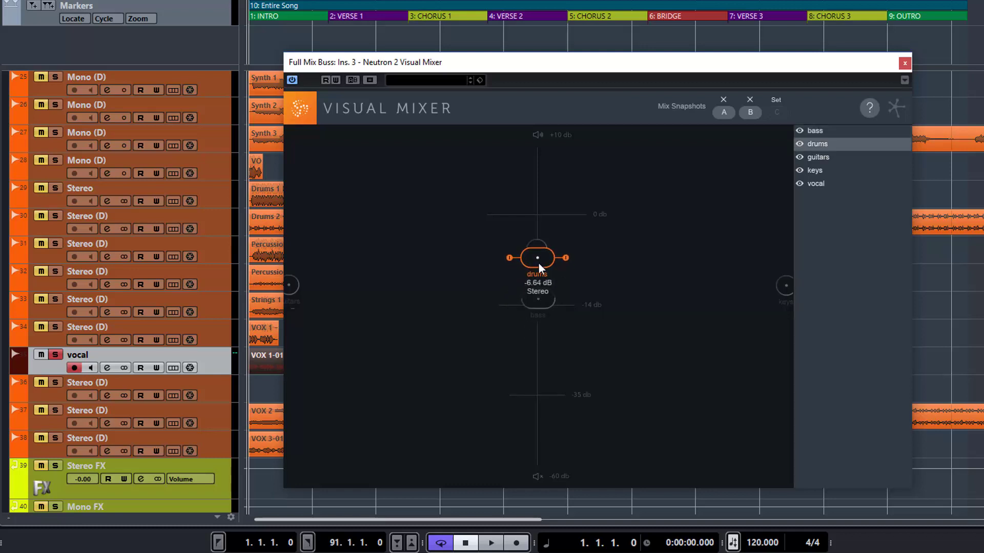
left_click_drag(288, 282, 469, 287)
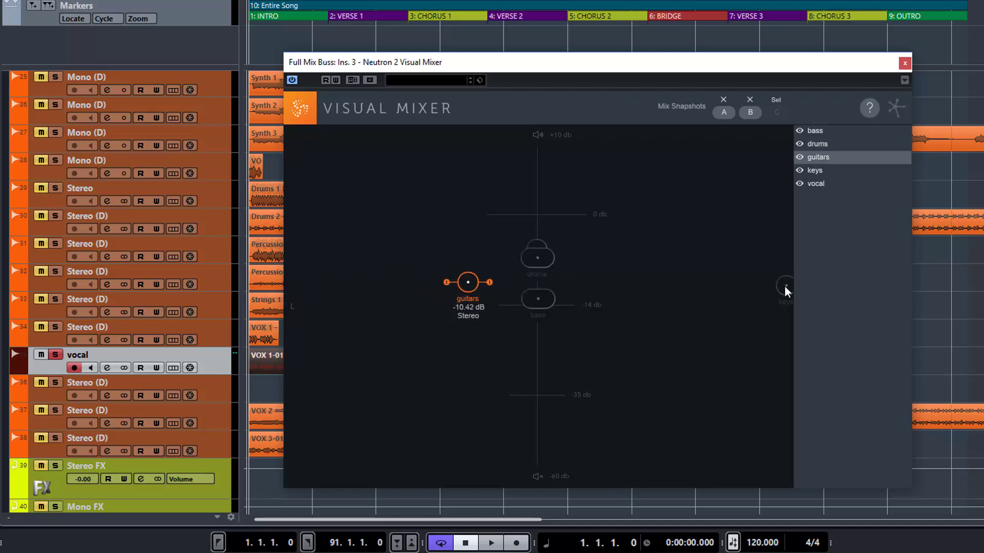
left_click_drag(788, 285, 600, 282)
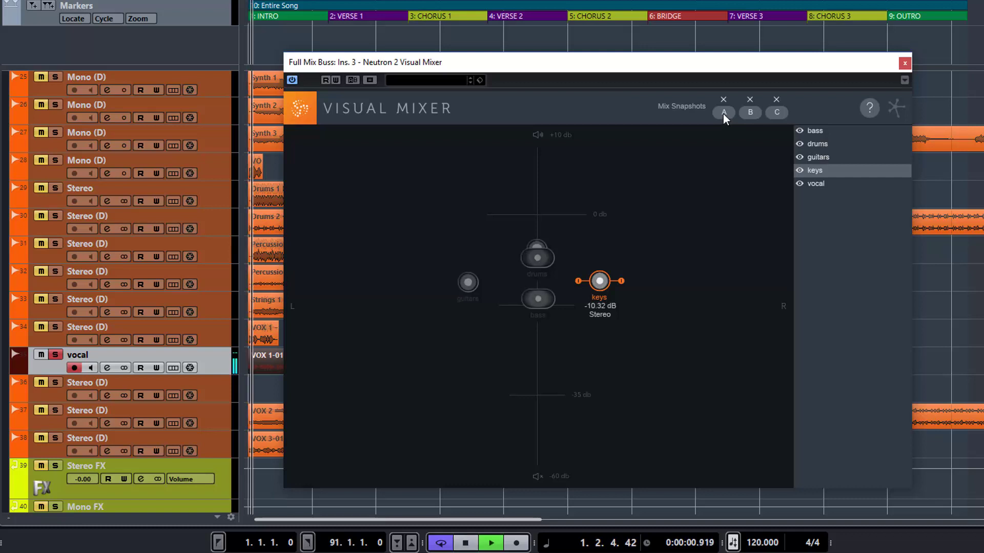
Step: Compare mix snapshots A, B and C during playback, finish on snapshot C, and stop playback
left_click(724, 114)
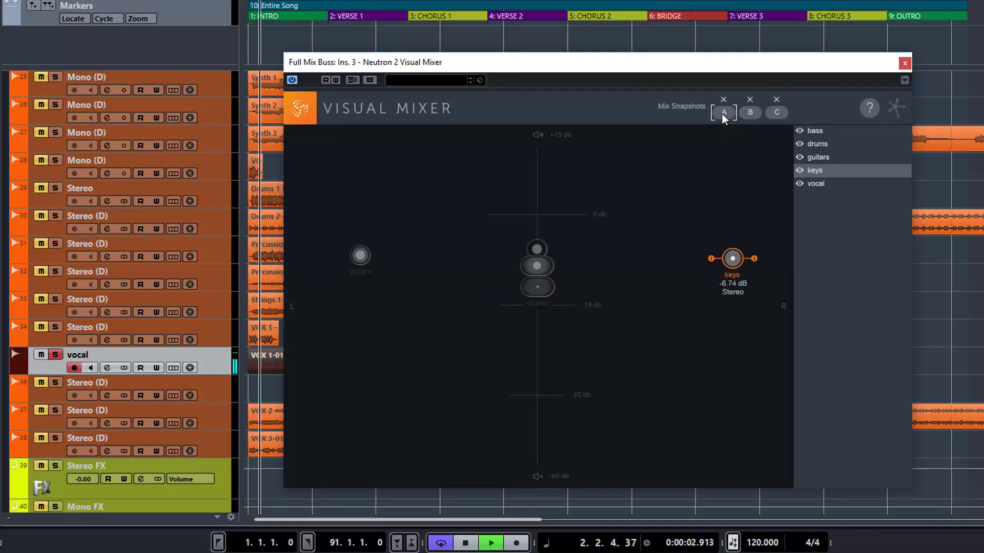
left_click(752, 113)
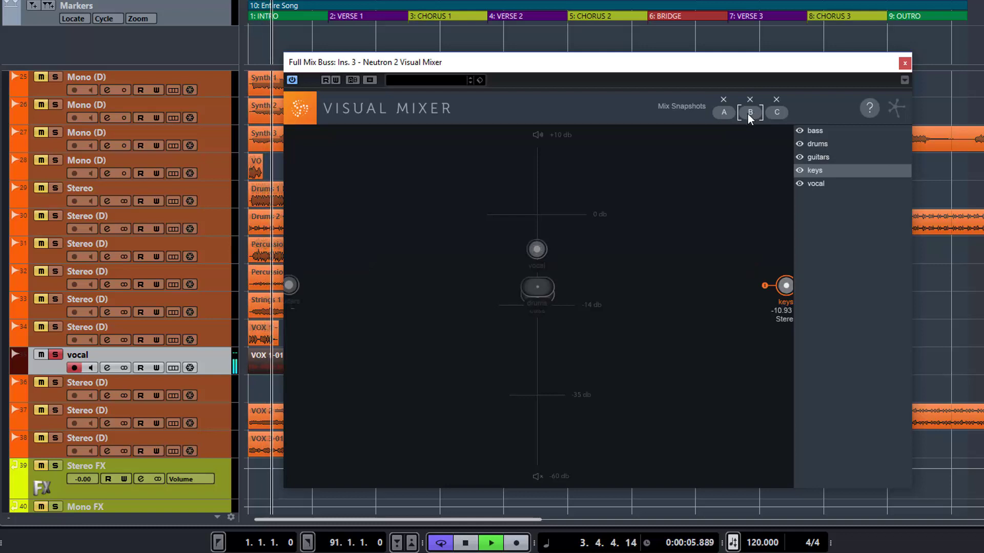
left_click(776, 114)
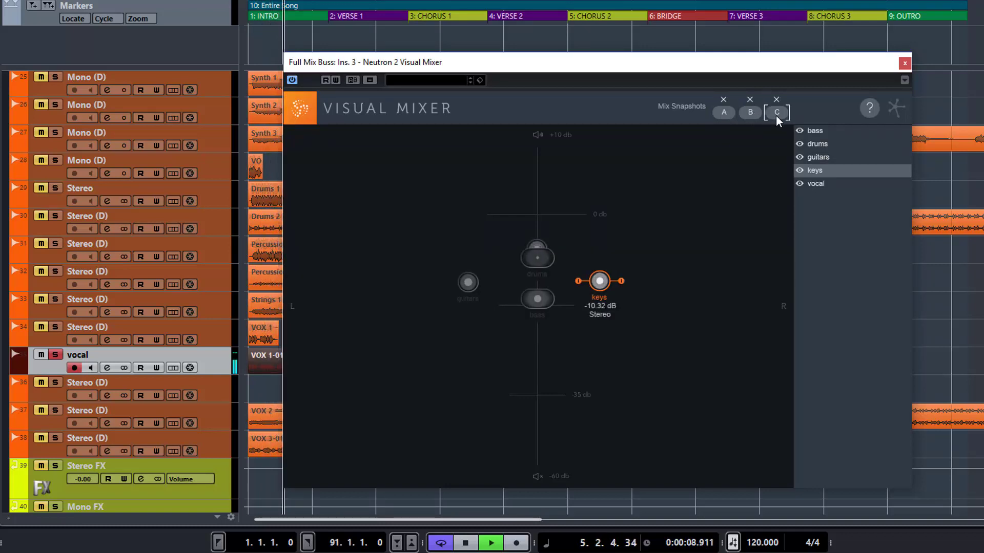
left_click(750, 112)
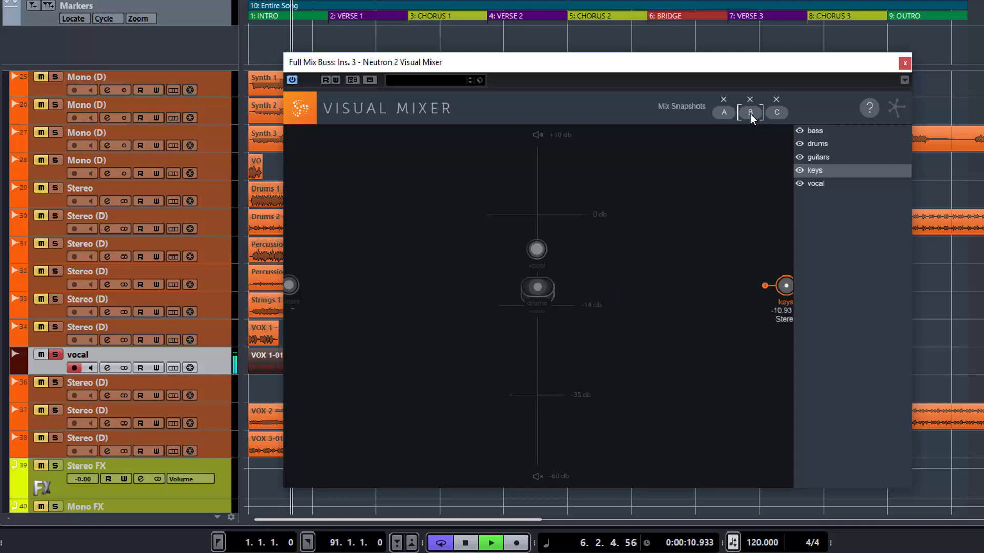
left_click(725, 112)
key("Home")
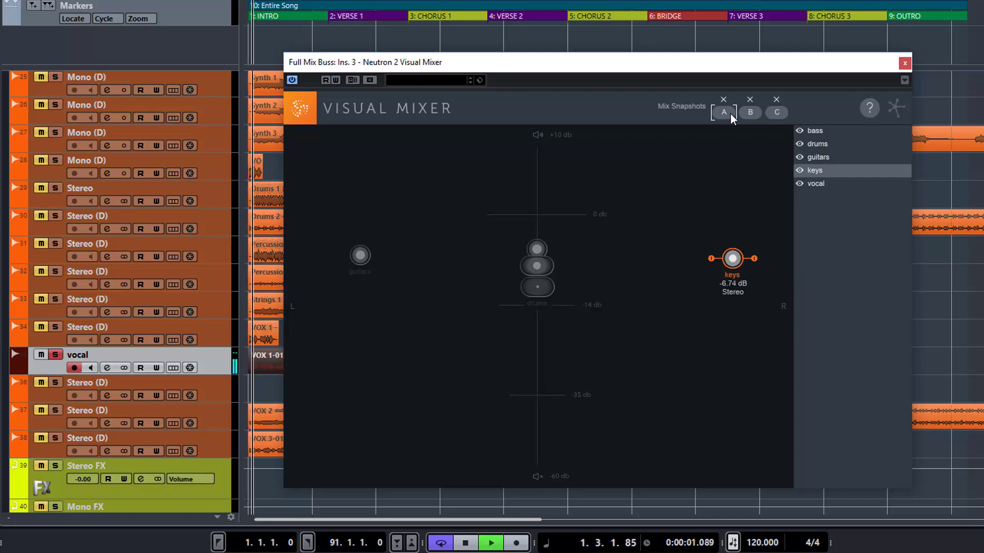
left_click(749, 113)
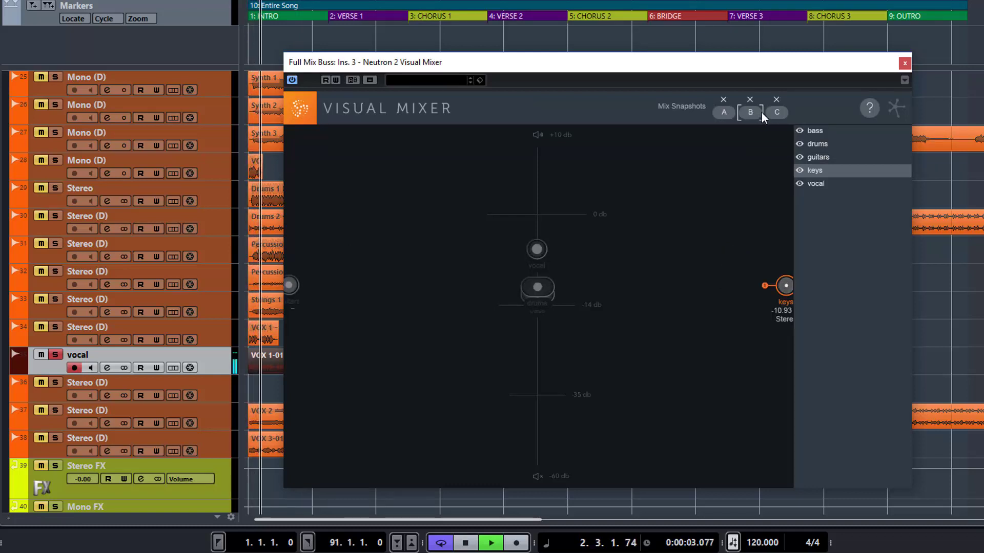
left_click(723, 111)
left_click(779, 113)
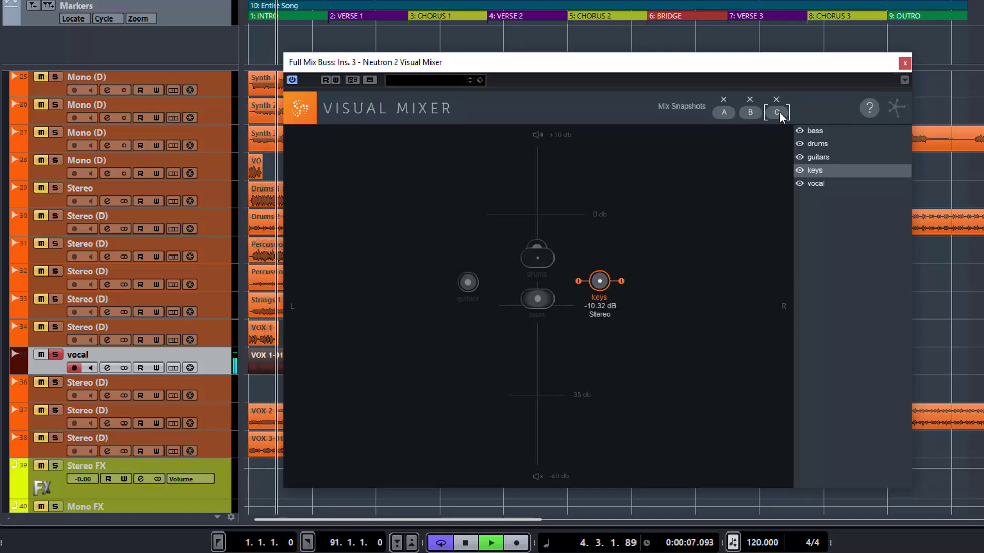
key("space")
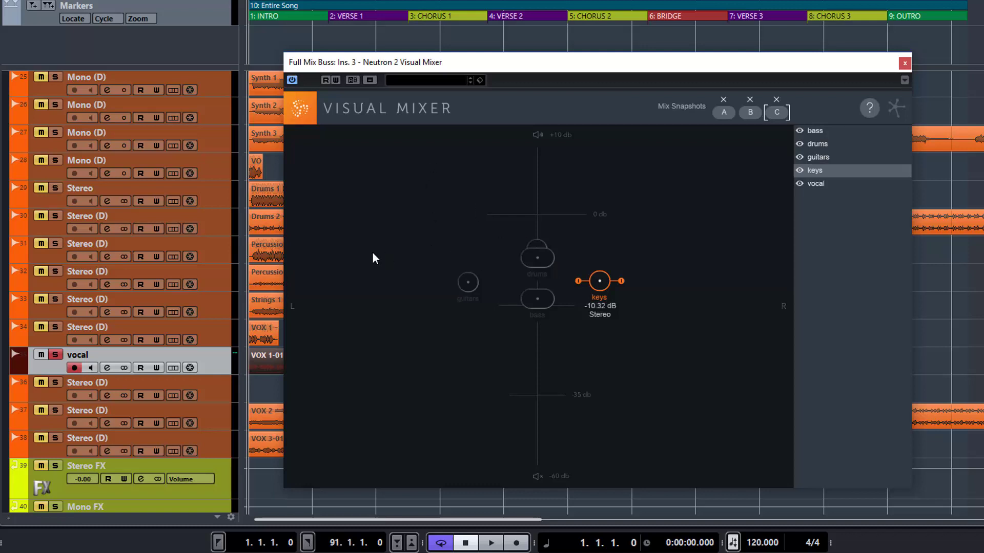
Step: Open the Neutron 2 insert on the vocal track and arrange its window beside the Visual Mixer
left_click(107, 368)
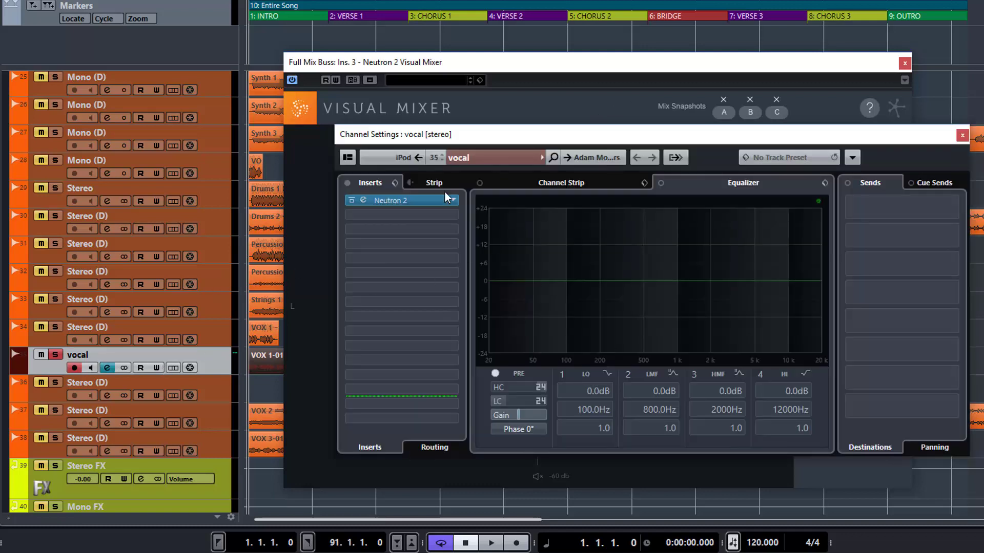
left_click(398, 200)
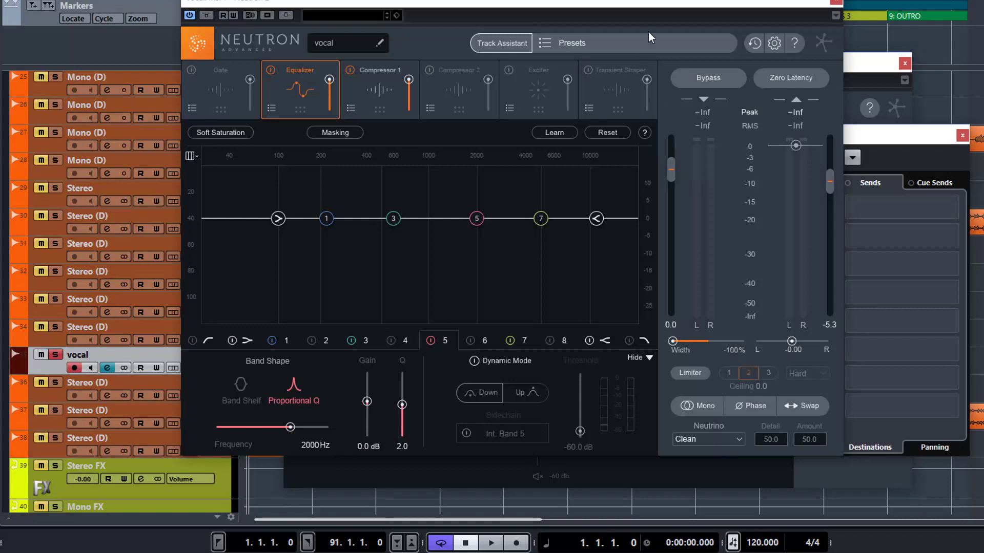
left_click_drag(647, 2, 470, 12)
left_click_drag(712, 66, 983, 67)
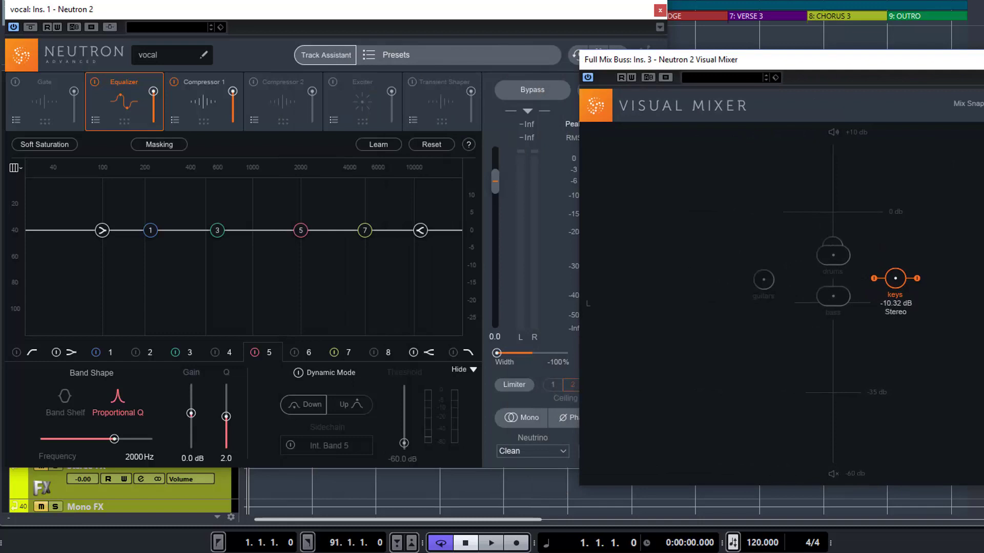
Step: Keep the vocal's Neutron 2 and Visual Mixer windows side by side and set the vocal to -4.60 dB, panned to the centre
left_click_drag(450, 17, 433, 20)
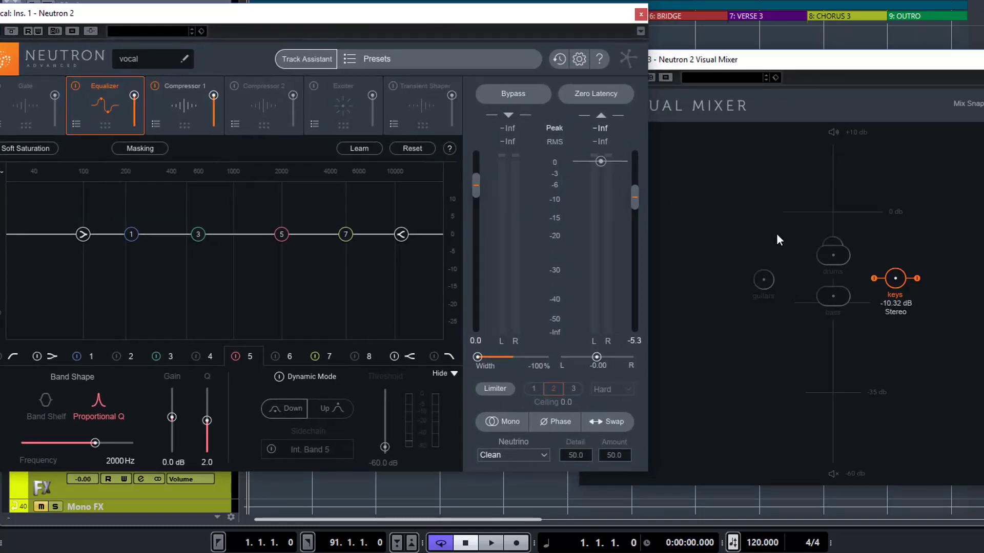
left_click(831, 241)
left_click_drag(832, 241, 837, 199)
left_click(835, 250)
left_click_drag(793, 66, 855, 57)
left_click_drag(902, 194, 902, 241)
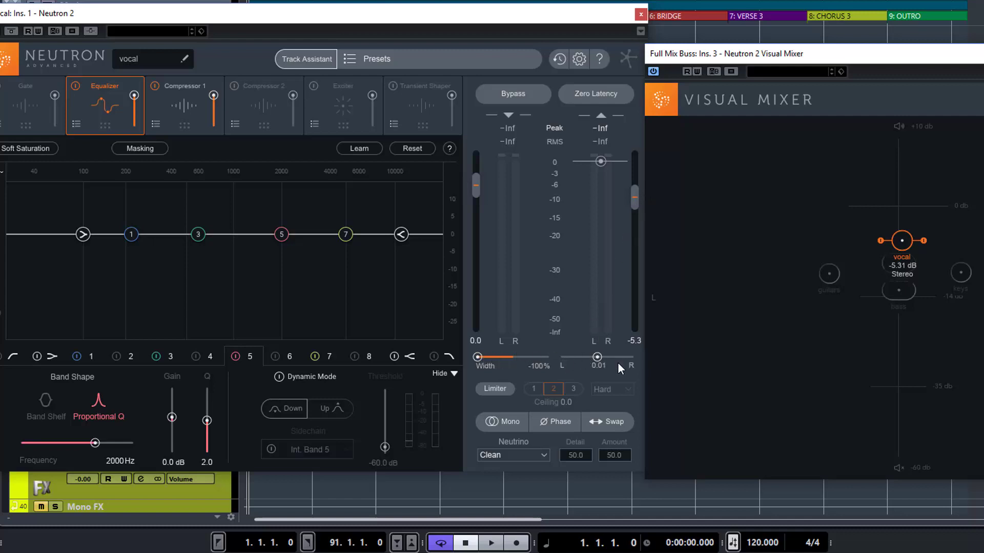
mouse_move(905, 242)
left_mouse_down()
mouse_move(835, 238)
mouse_move(939, 235)
mouse_move(926, 240)
mouse_move(936, 248)
mouse_move(900, 235)
left_mouse_up()
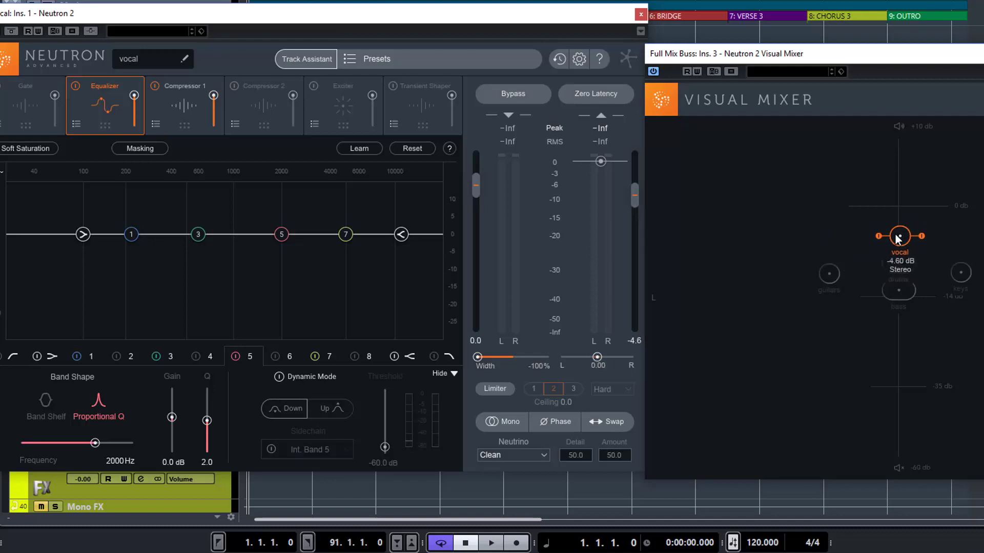
Step: Bring up the mixing console and close the vocal track's Neutron 2 and Channel Settings windows
key("F3")
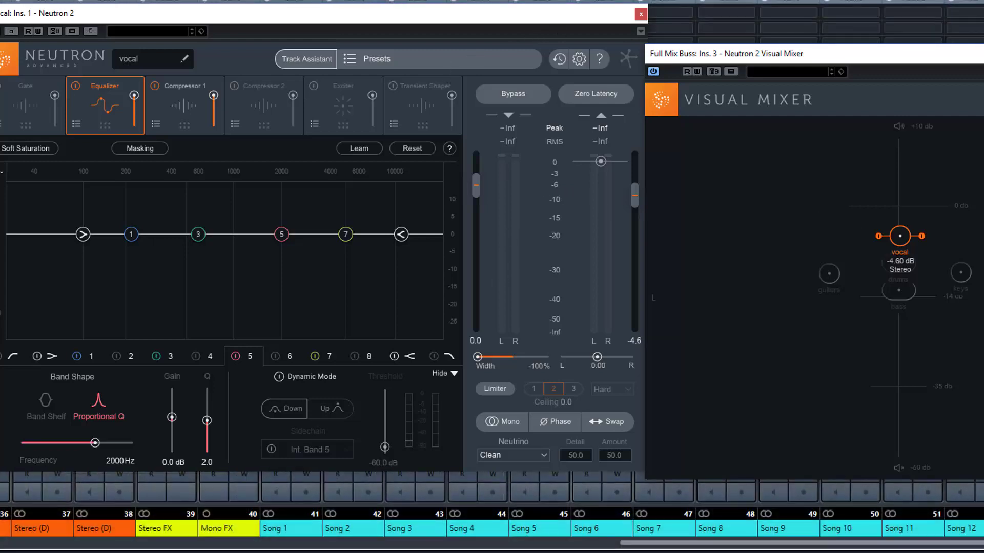
left_click(641, 14)
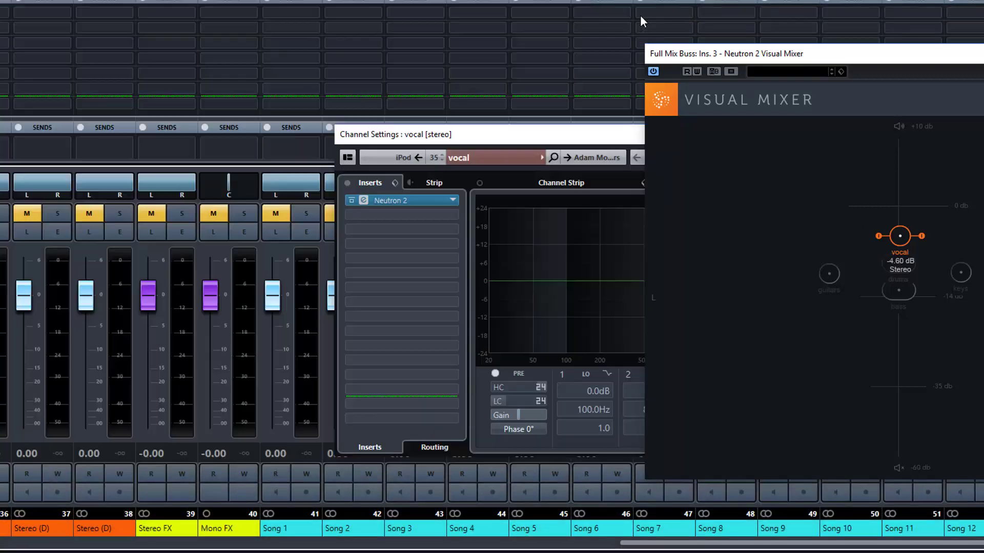
double_click(497, 143)
left_click(774, 134)
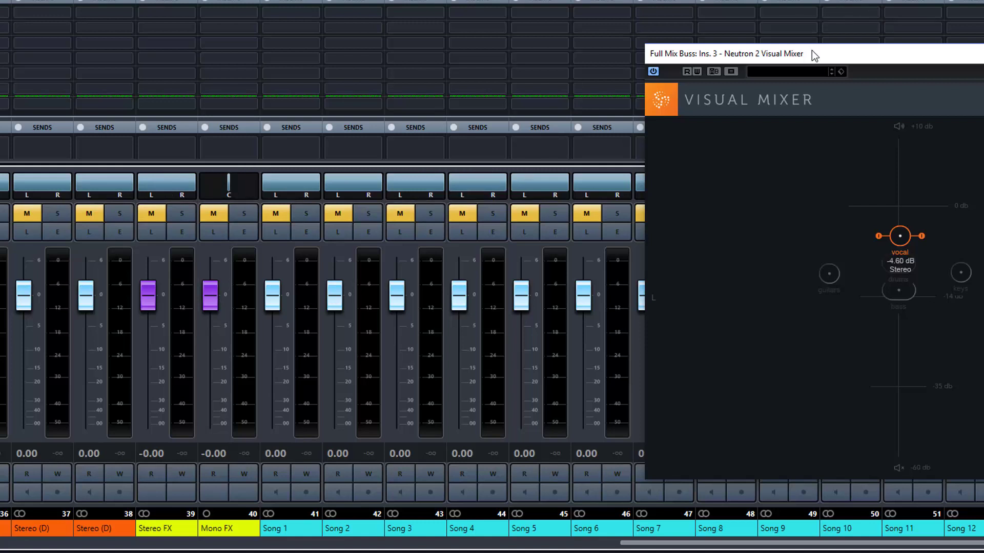
Step: Move the Visual Mixer fully into view, lower the drums slightly near the centre, and set the bass to -13.39 dB
left_click_drag(812, 50, 591, 33)
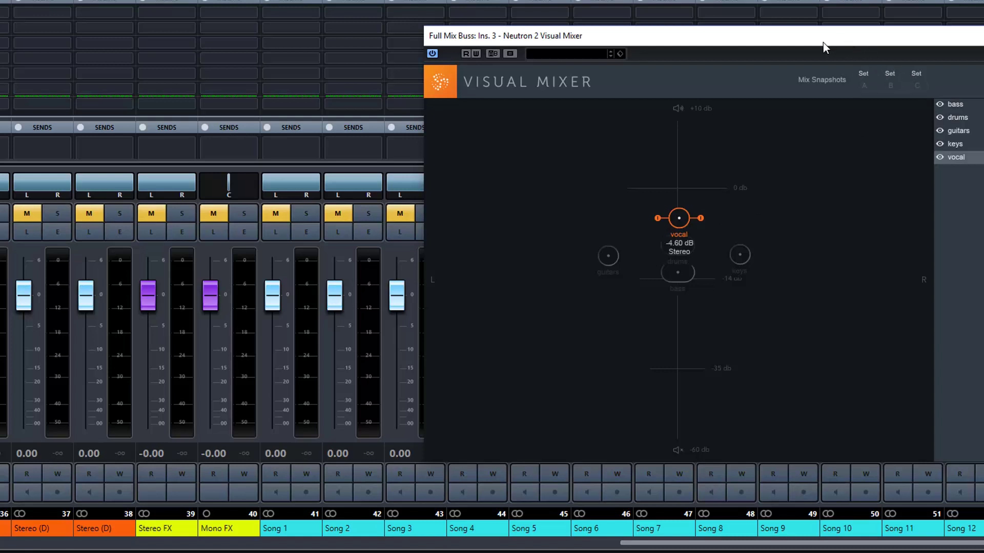
left_click_drag(823, 43, 740, 45)
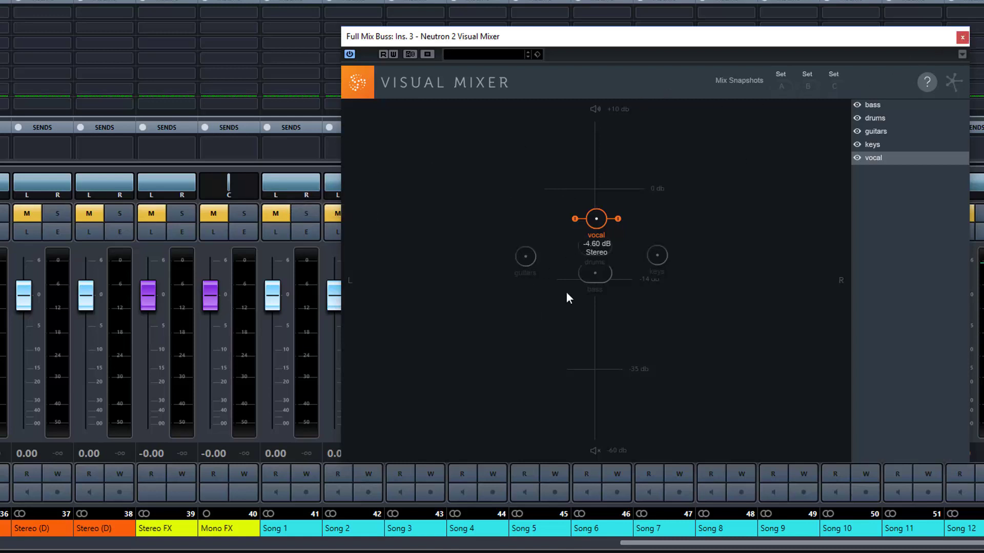
left_click(580, 245)
left_click_drag(586, 245, 598, 249)
mouse_move(579, 273)
left_mouse_down()
mouse_move(593, 288)
mouse_move(601, 265)
mouse_move(596, 275)
left_mouse_up()
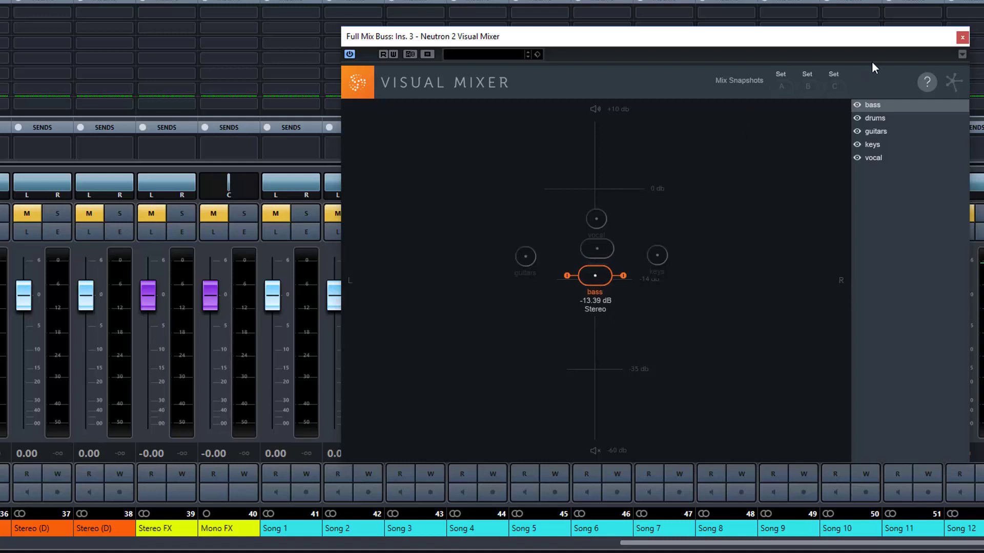